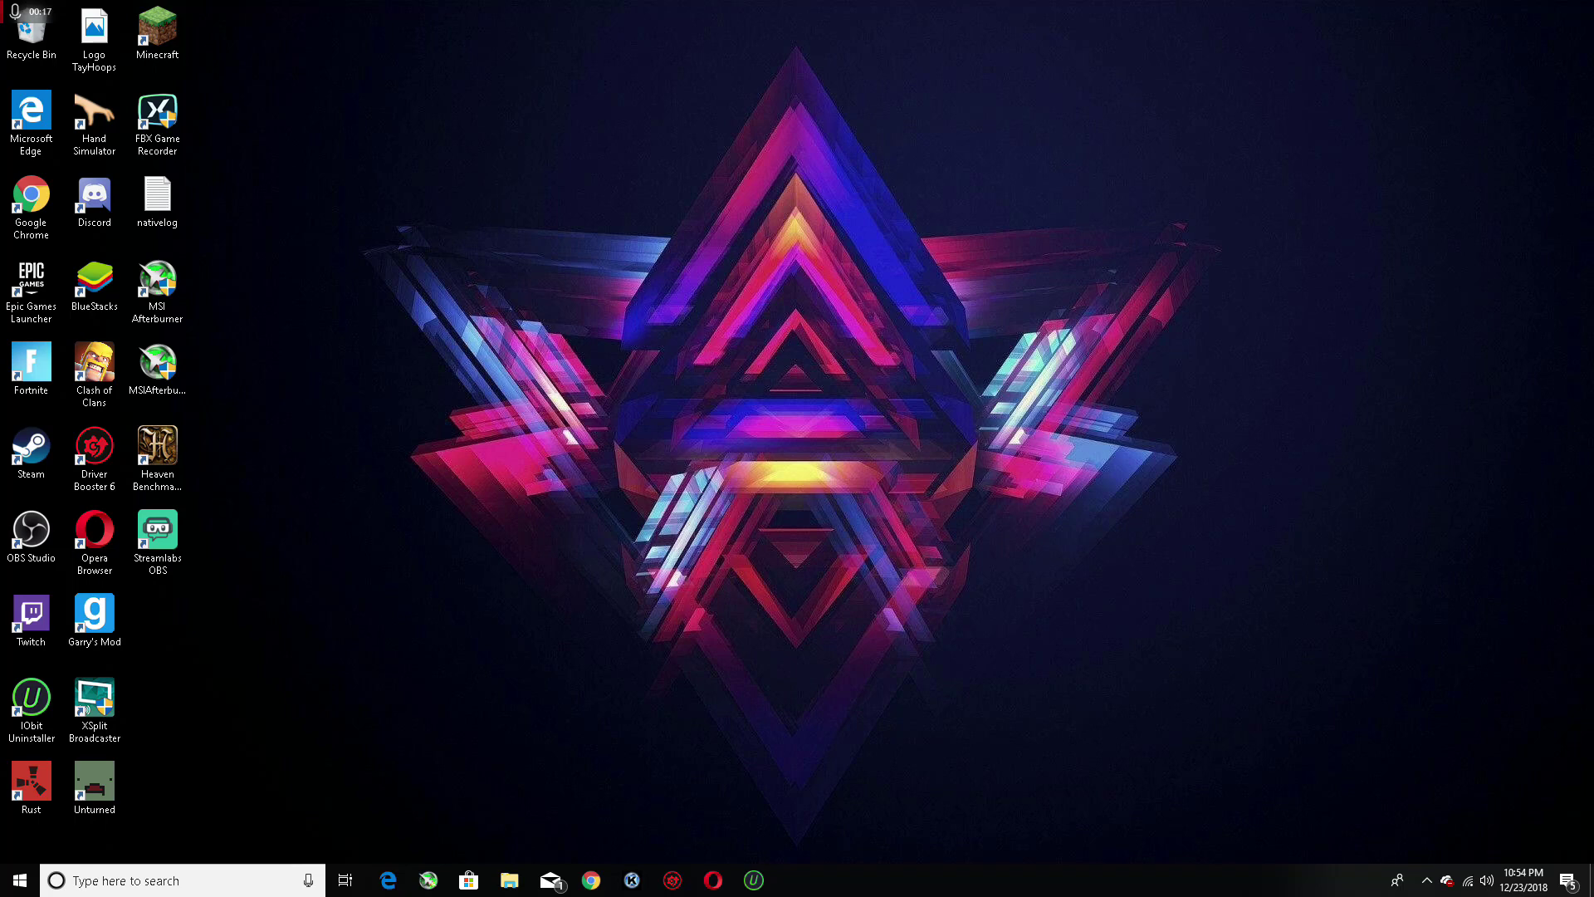
Open Google Chrome, search the web for panzoid and go to the Panzoid website
left_click(592, 881)
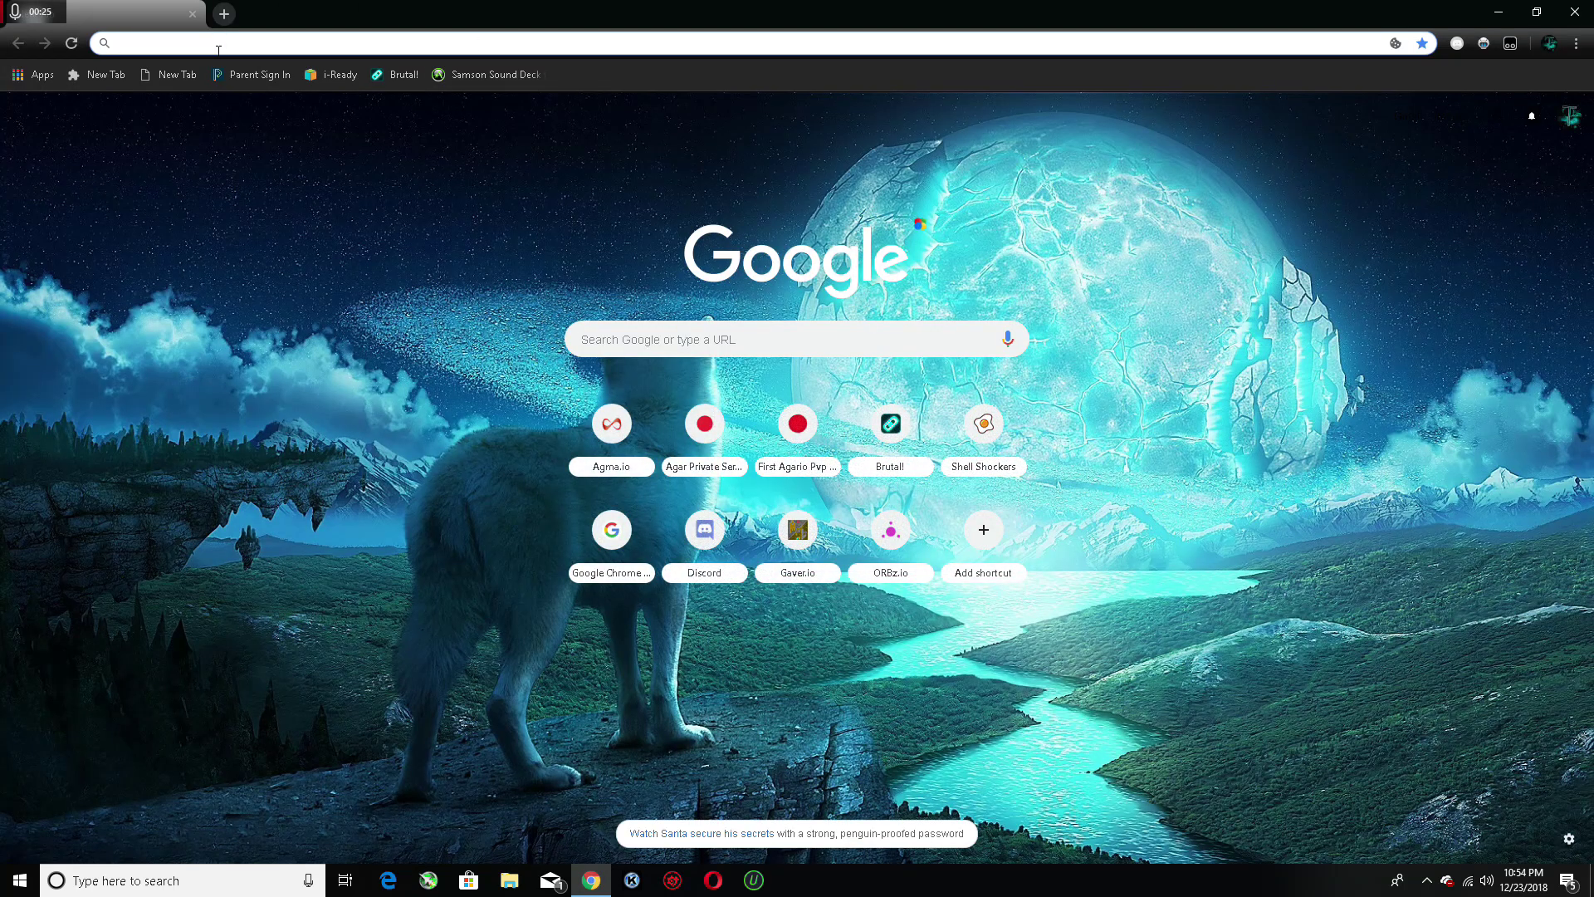
type("pa")
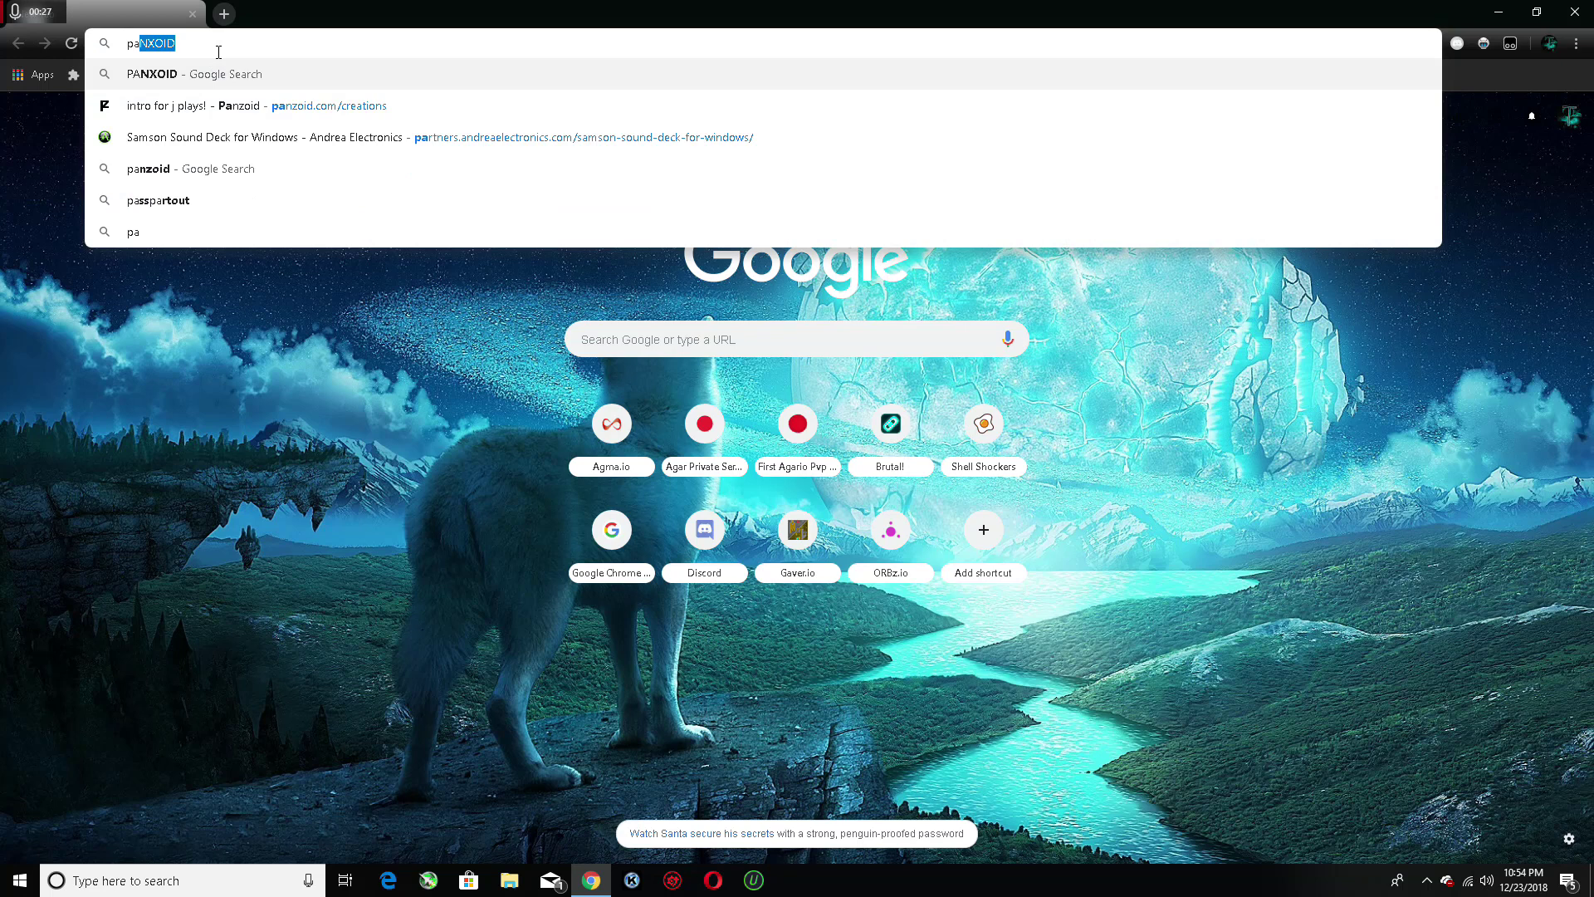
type("n")
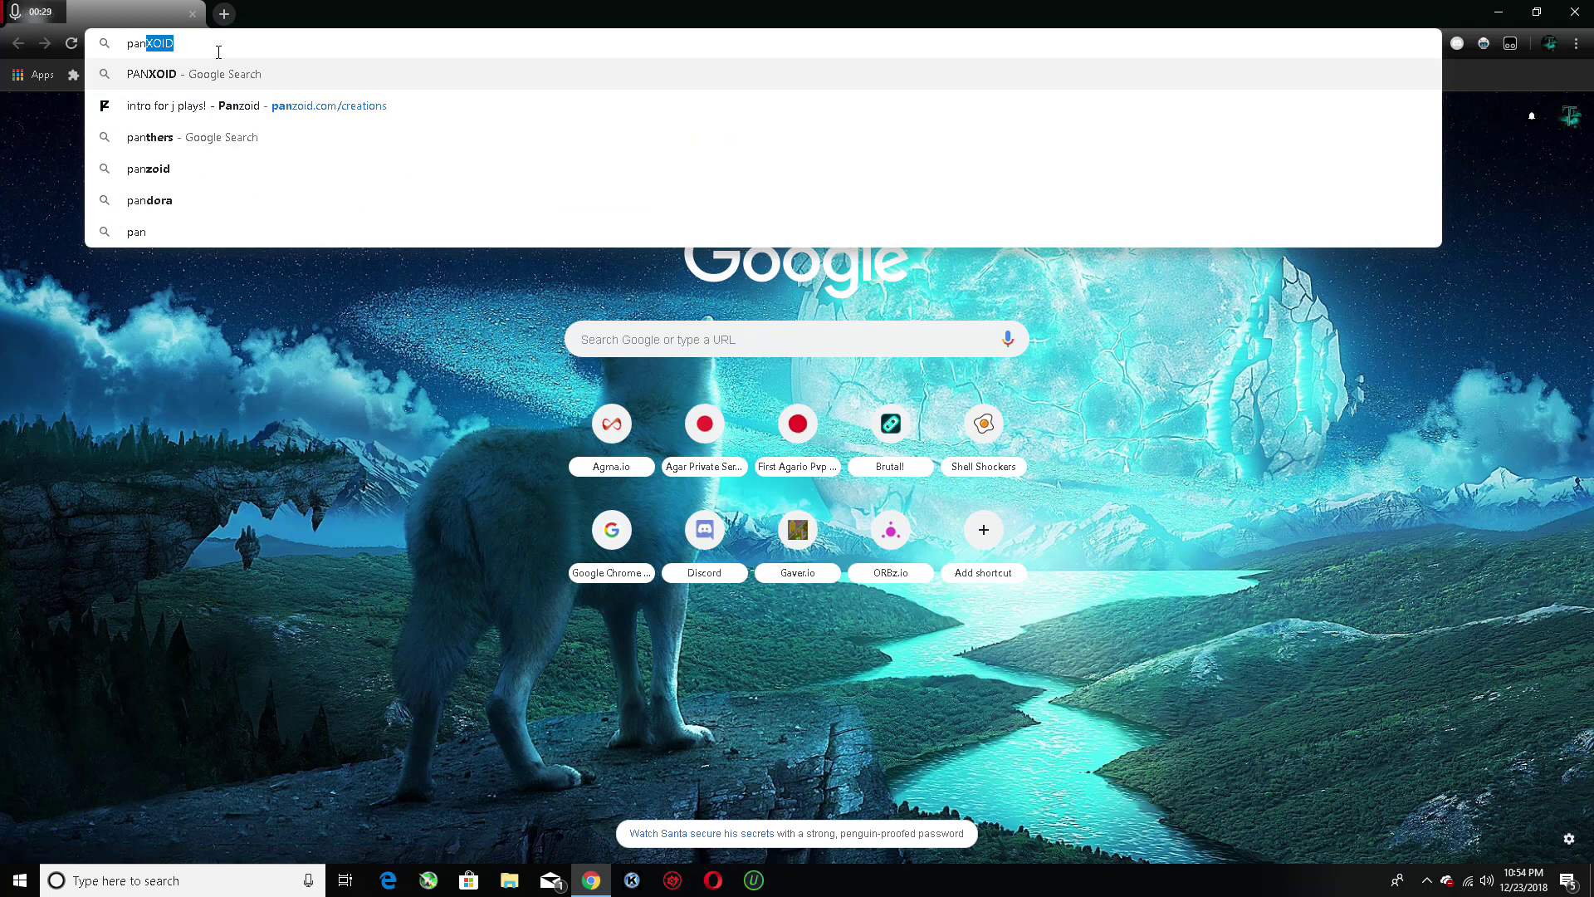
type("zoid")
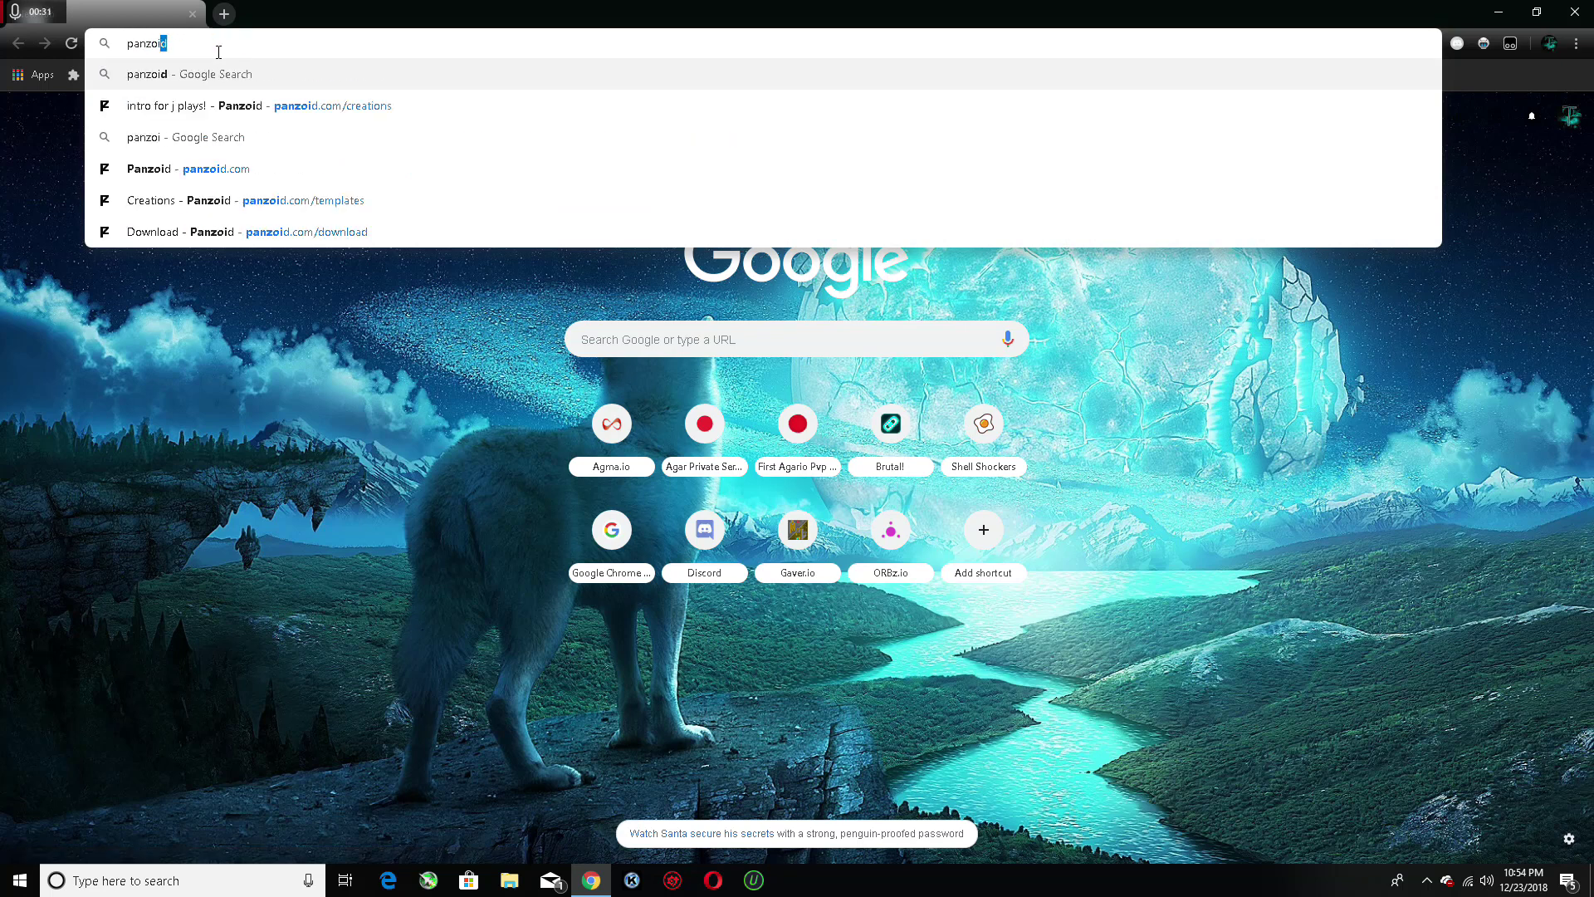
key("Return")
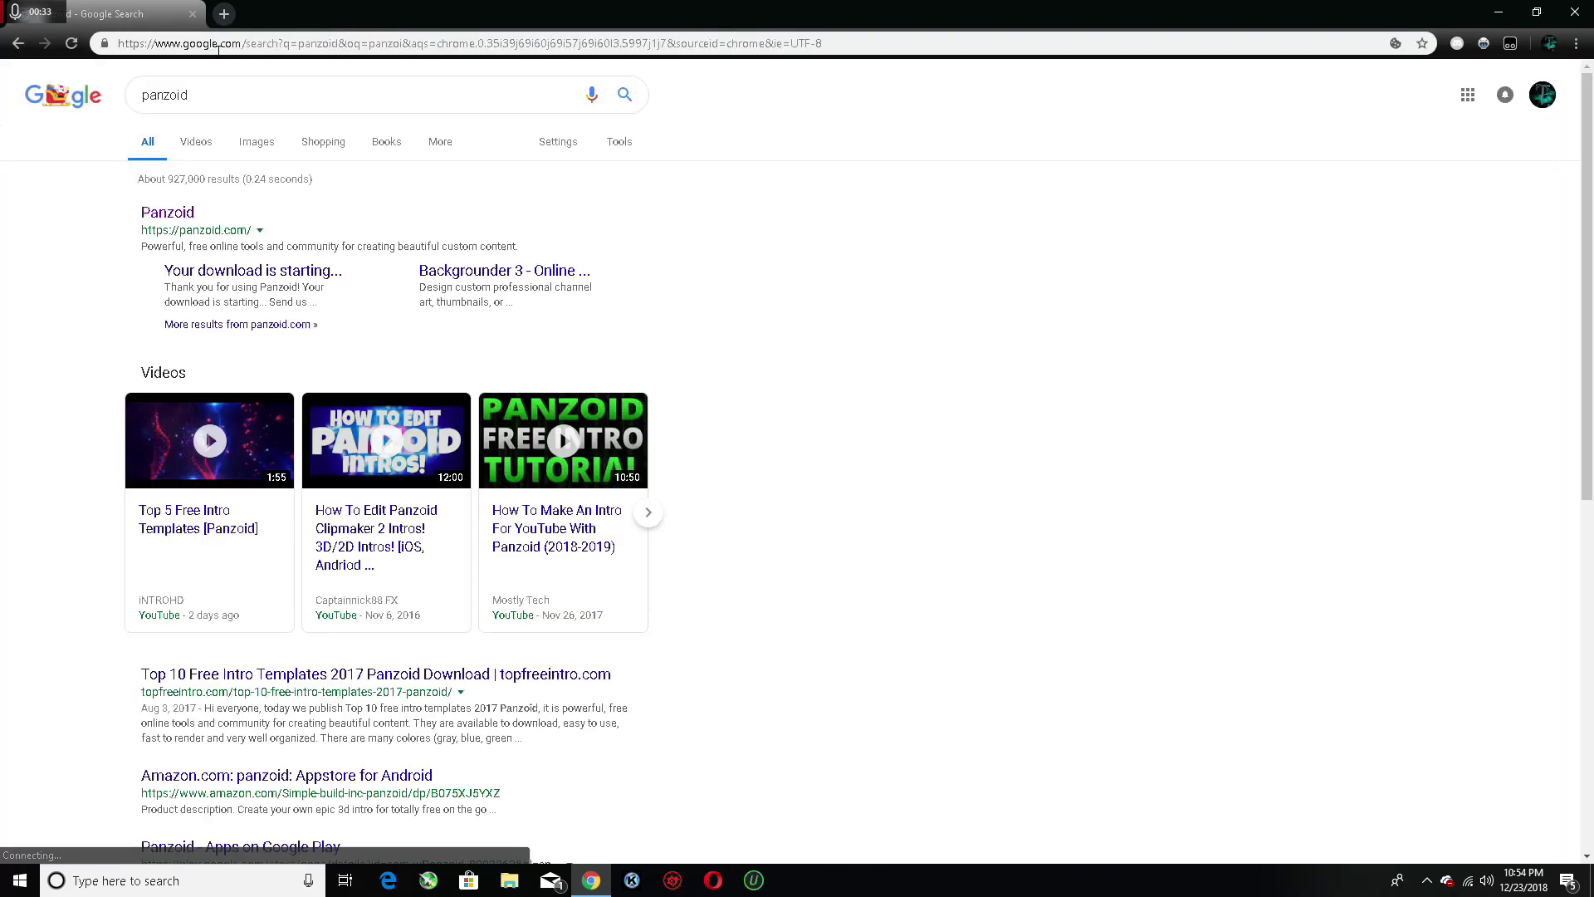
left_click(168, 212)
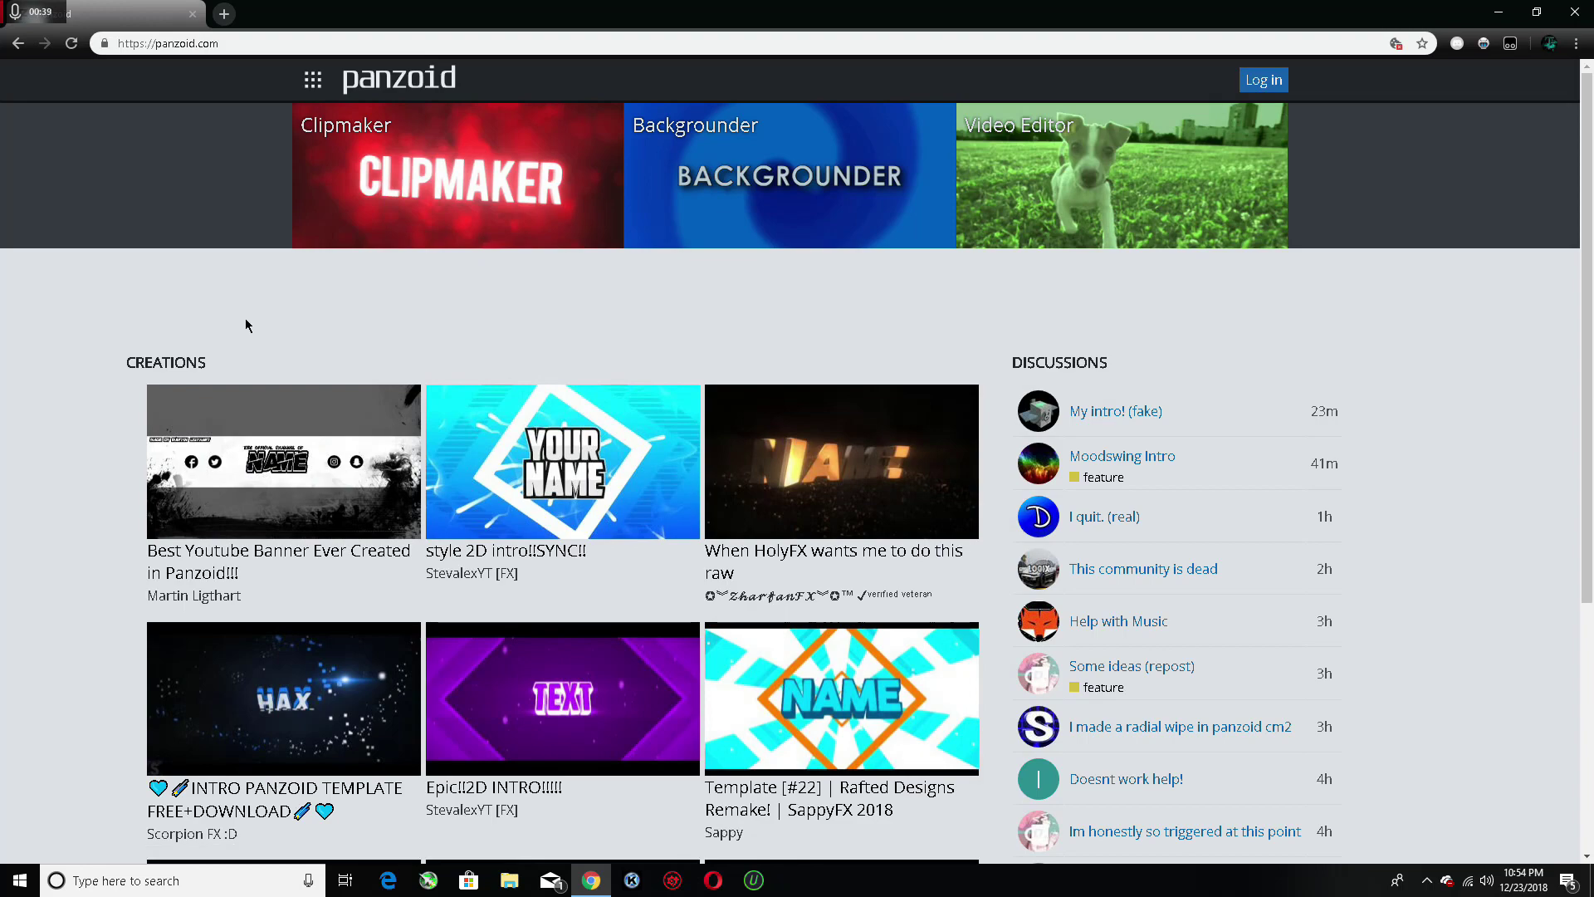
Browse the homepage creations and open "Best Youtube Banner Ever Created in Panzoid!!!" in Clipmaker
scroll(246, 317, "down", 5)
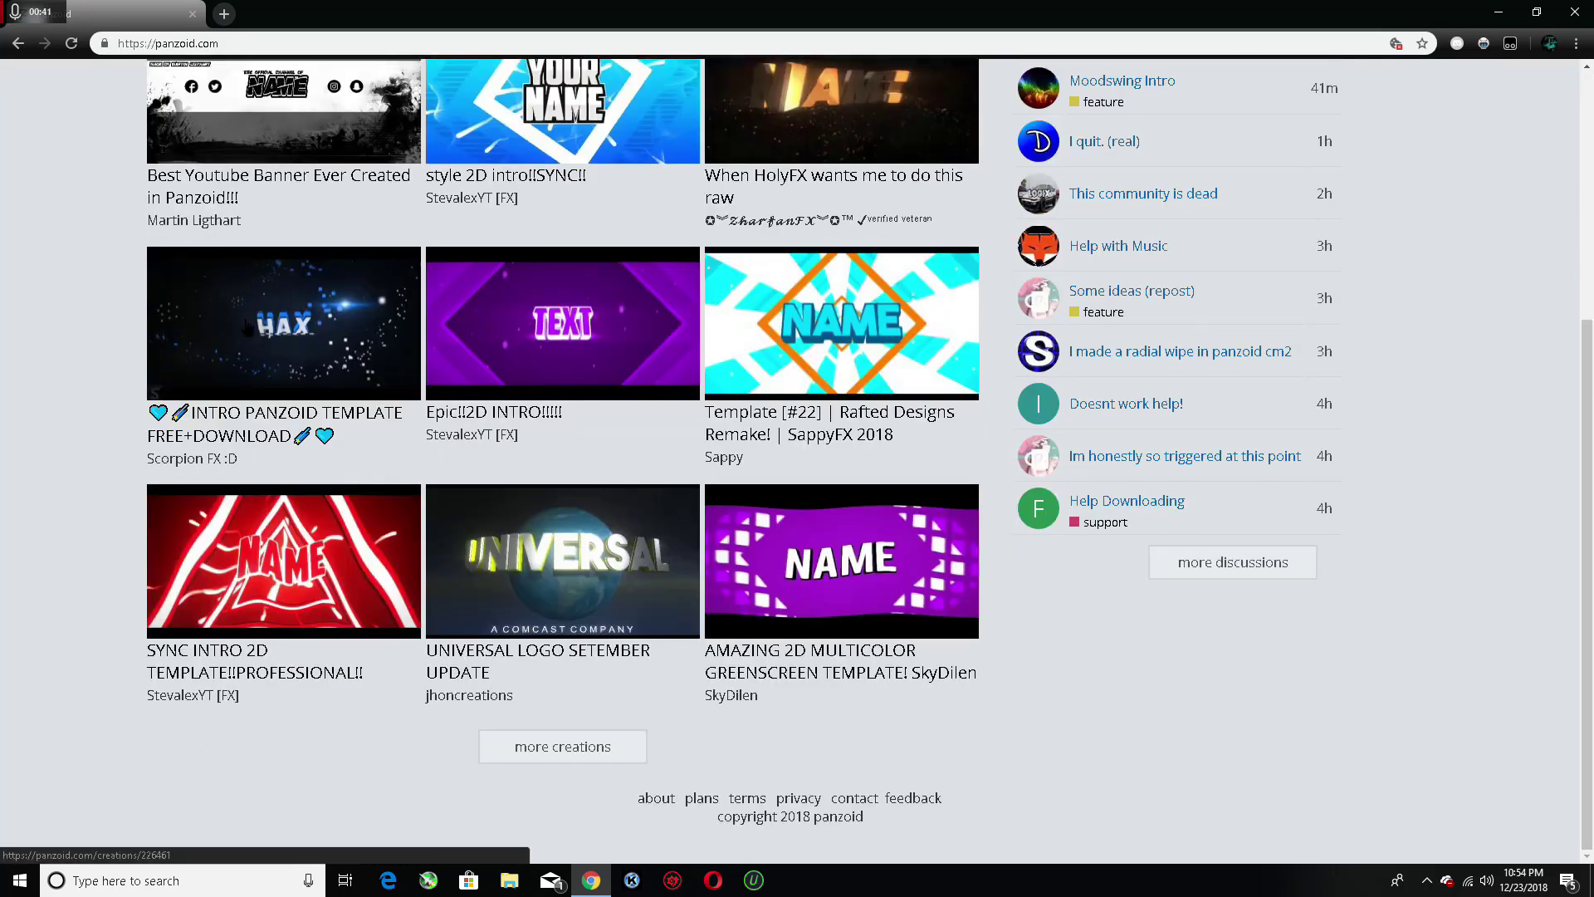
scroll(249, 324, "up", 2)
scroll(259, 324, "up", 3)
scroll(259, 323, "down", 6)
scroll(259, 324, "up", 5)
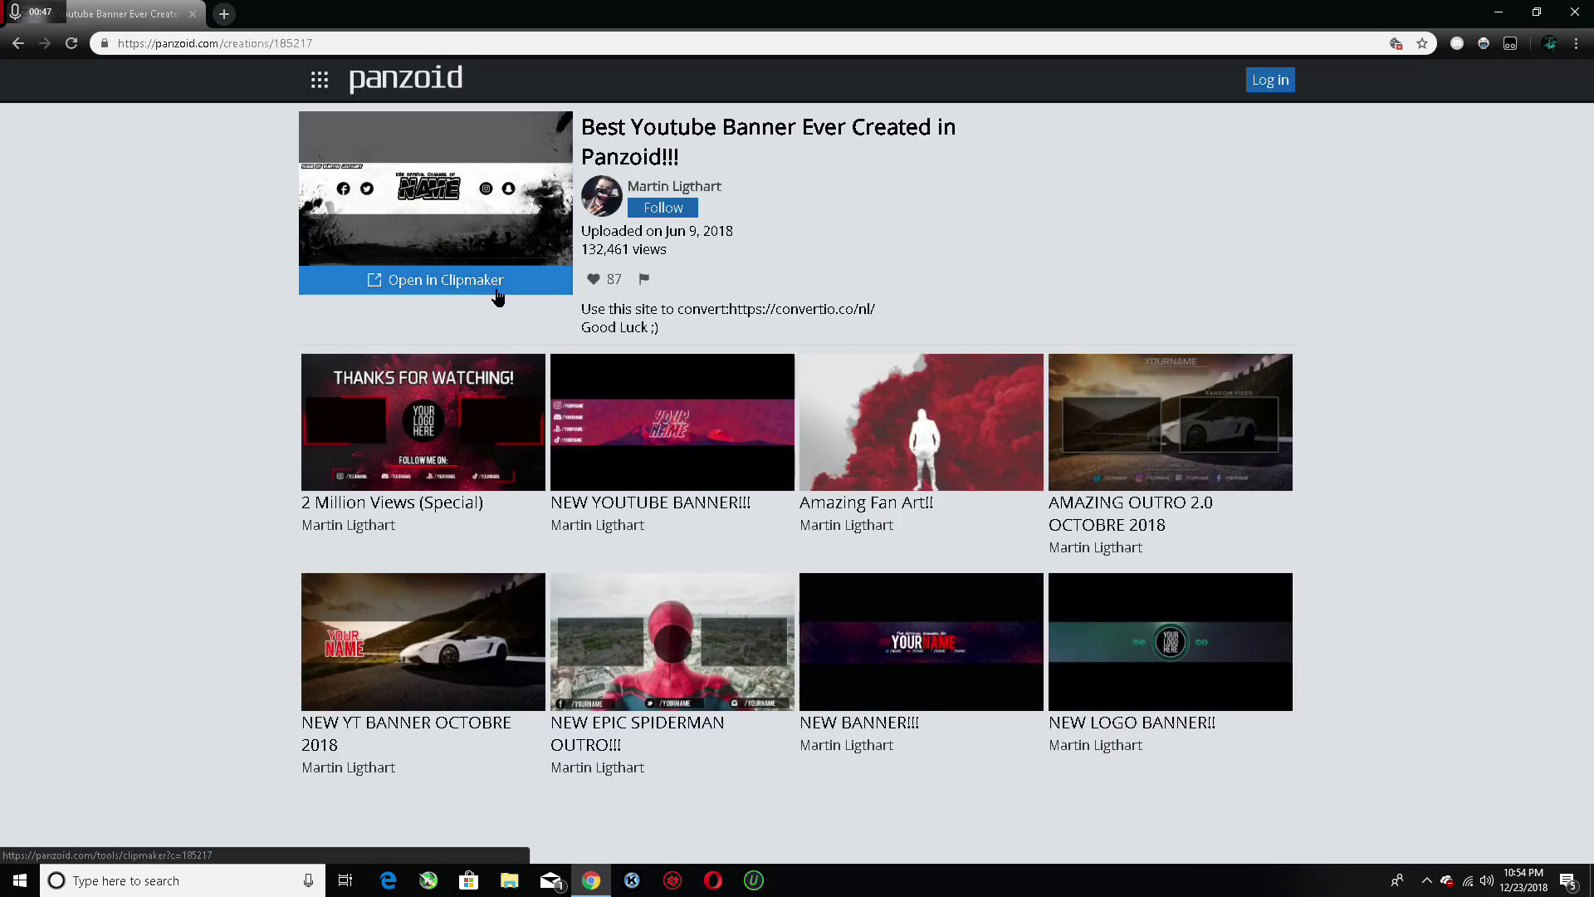
left_click(497, 283)
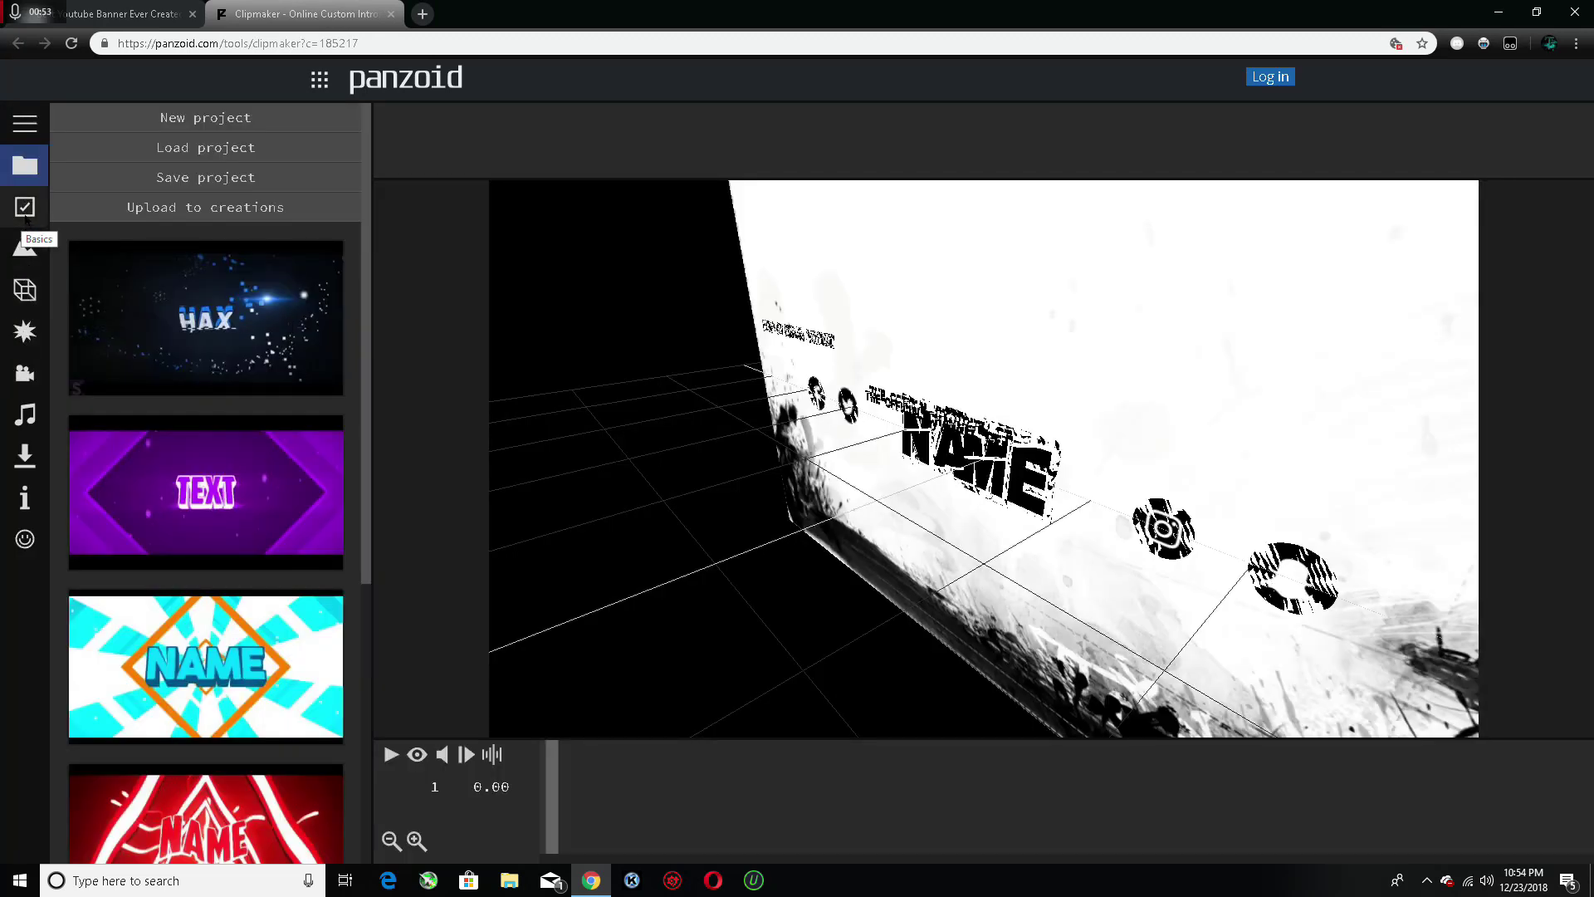
Open the full creations gallery from Clipmaker's project templates and look through the trending intro templates
scroll(187, 656, "down", 5)
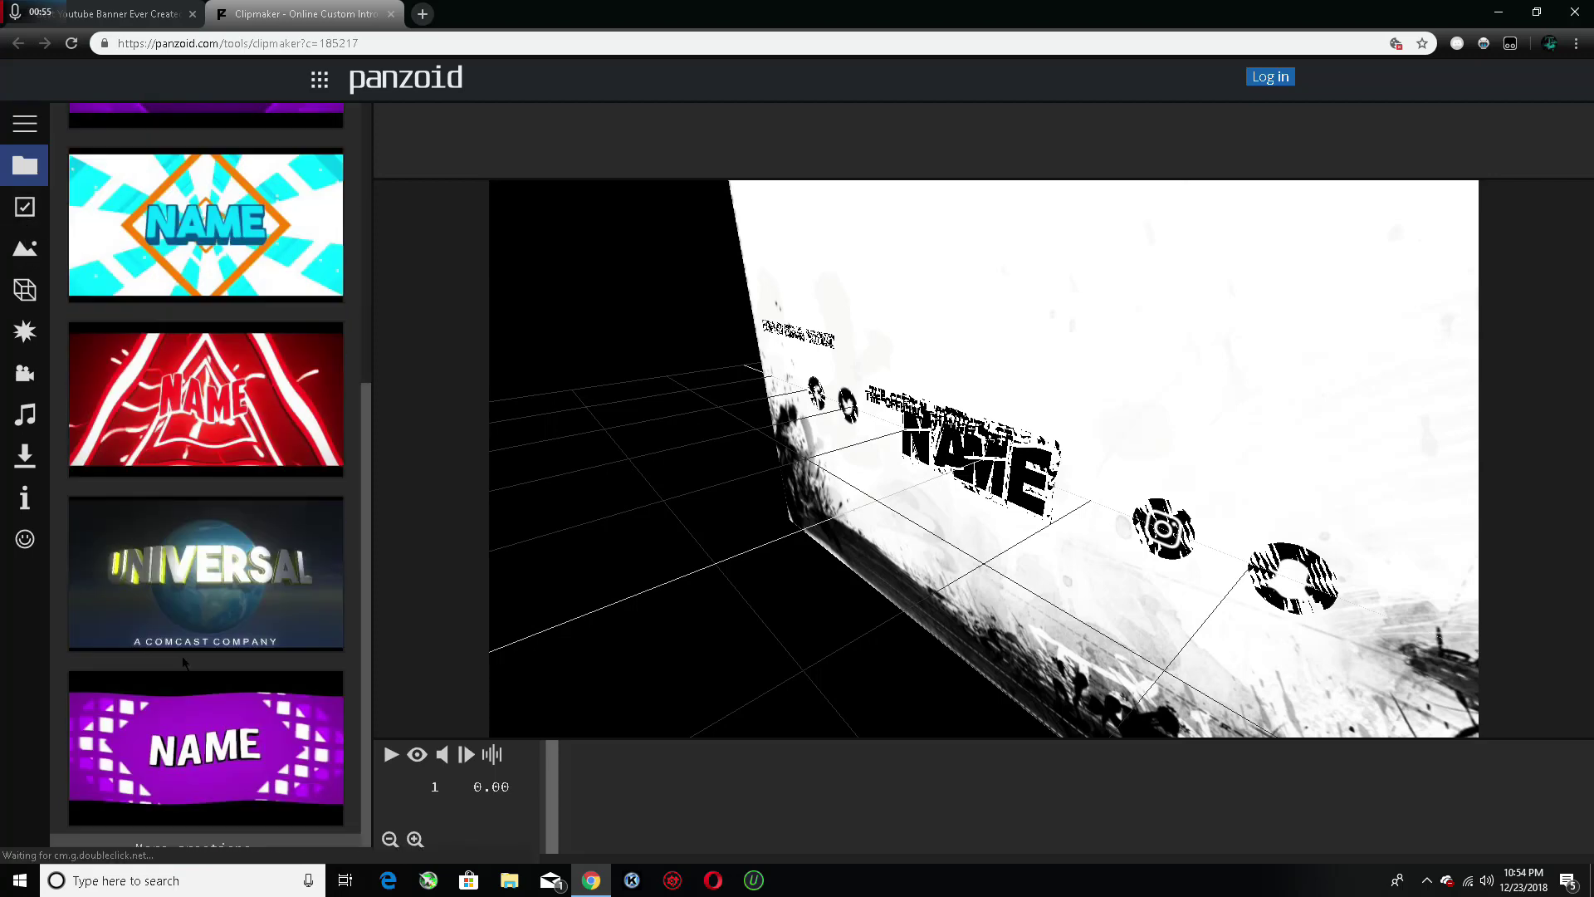
left_click(169, 851)
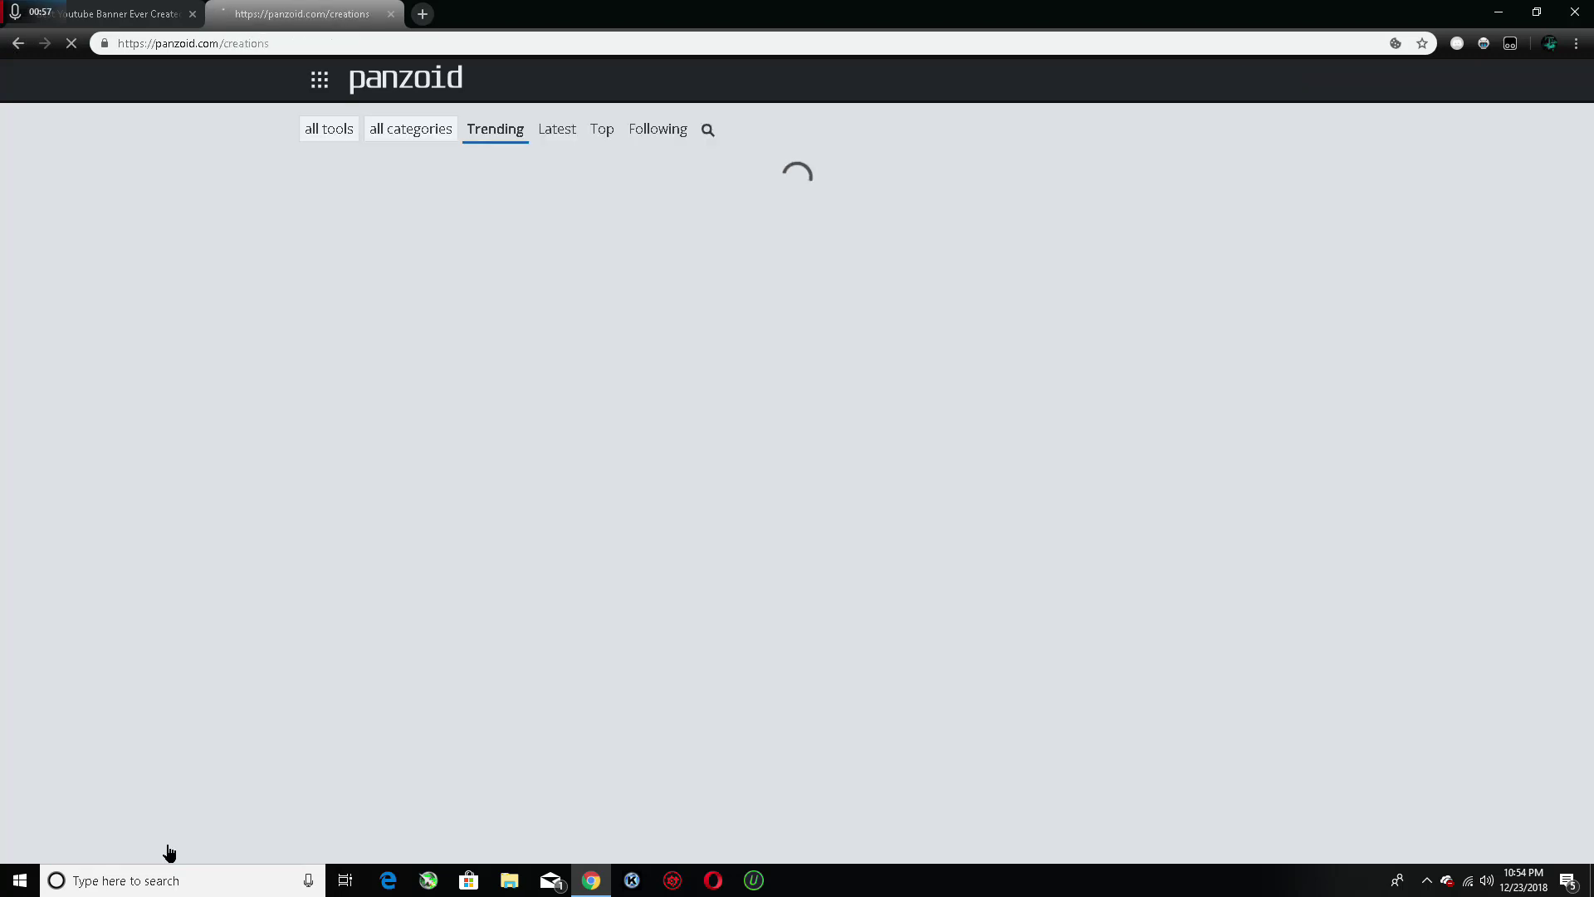
scroll(634, 523, "down", 4)
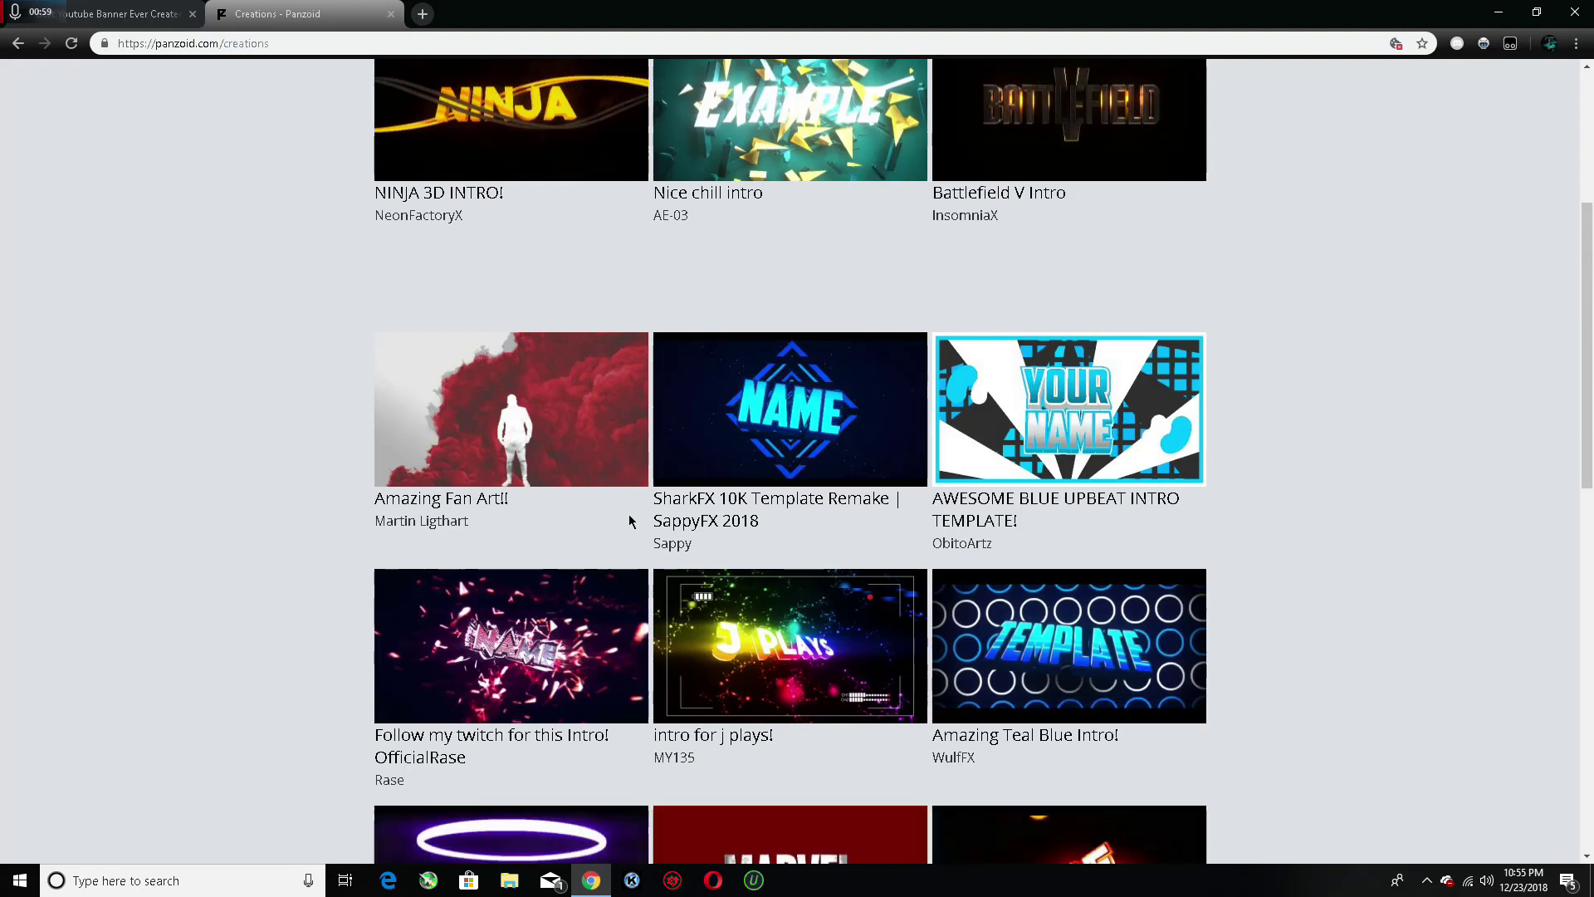
scroll(634, 523, "down", 4)
scroll(631, 522, "down", 12)
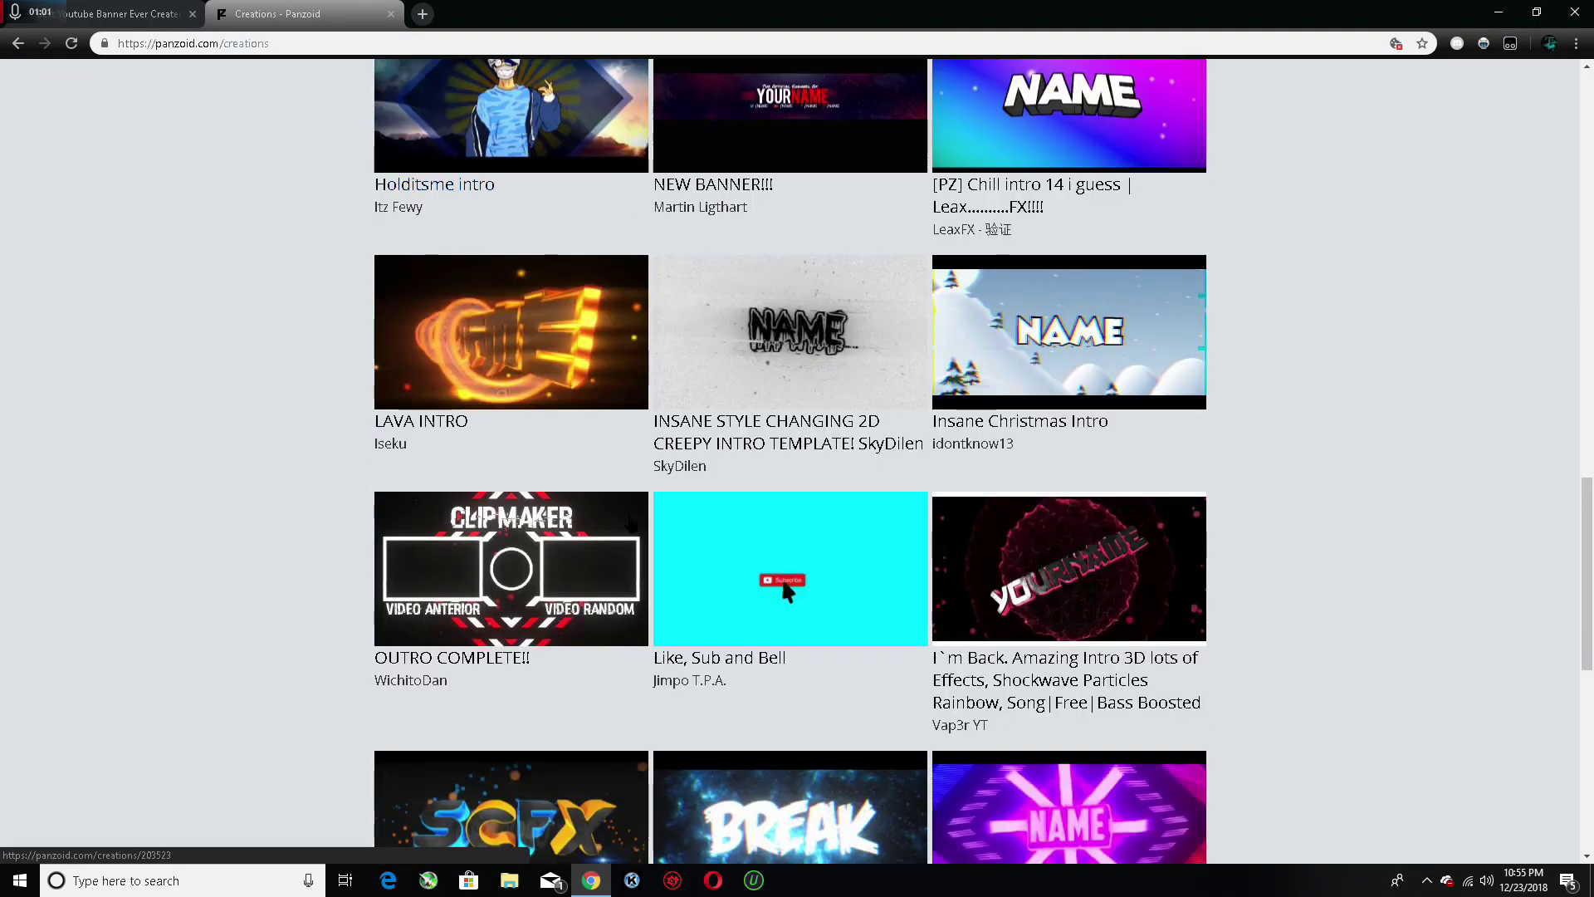
scroll(631, 521, "down", 10)
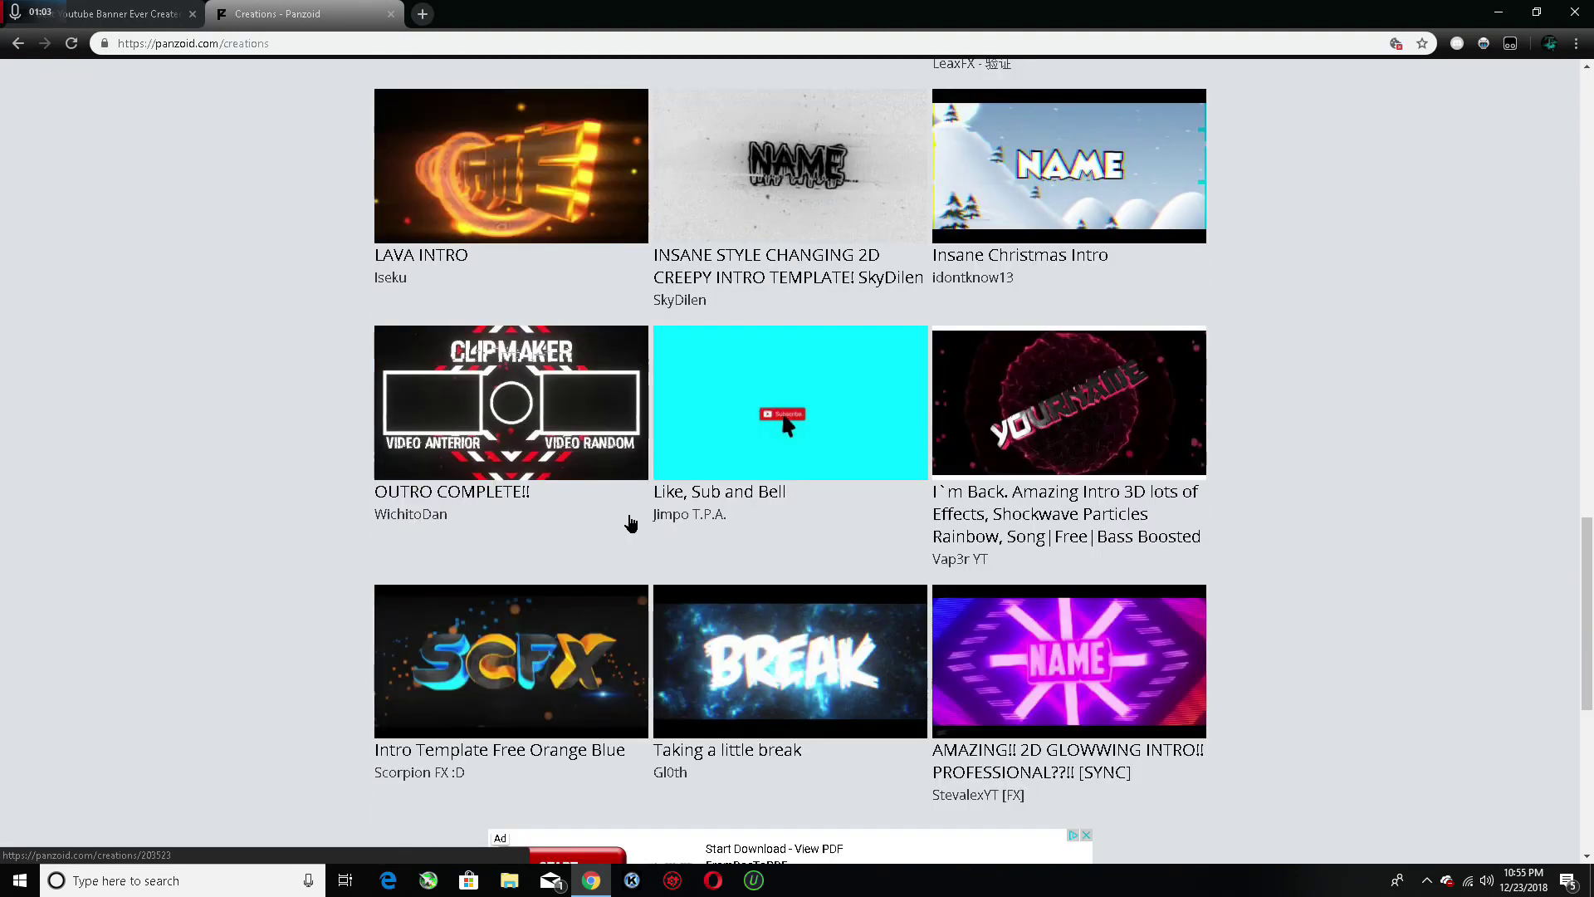
scroll(629, 519, "up", 4)
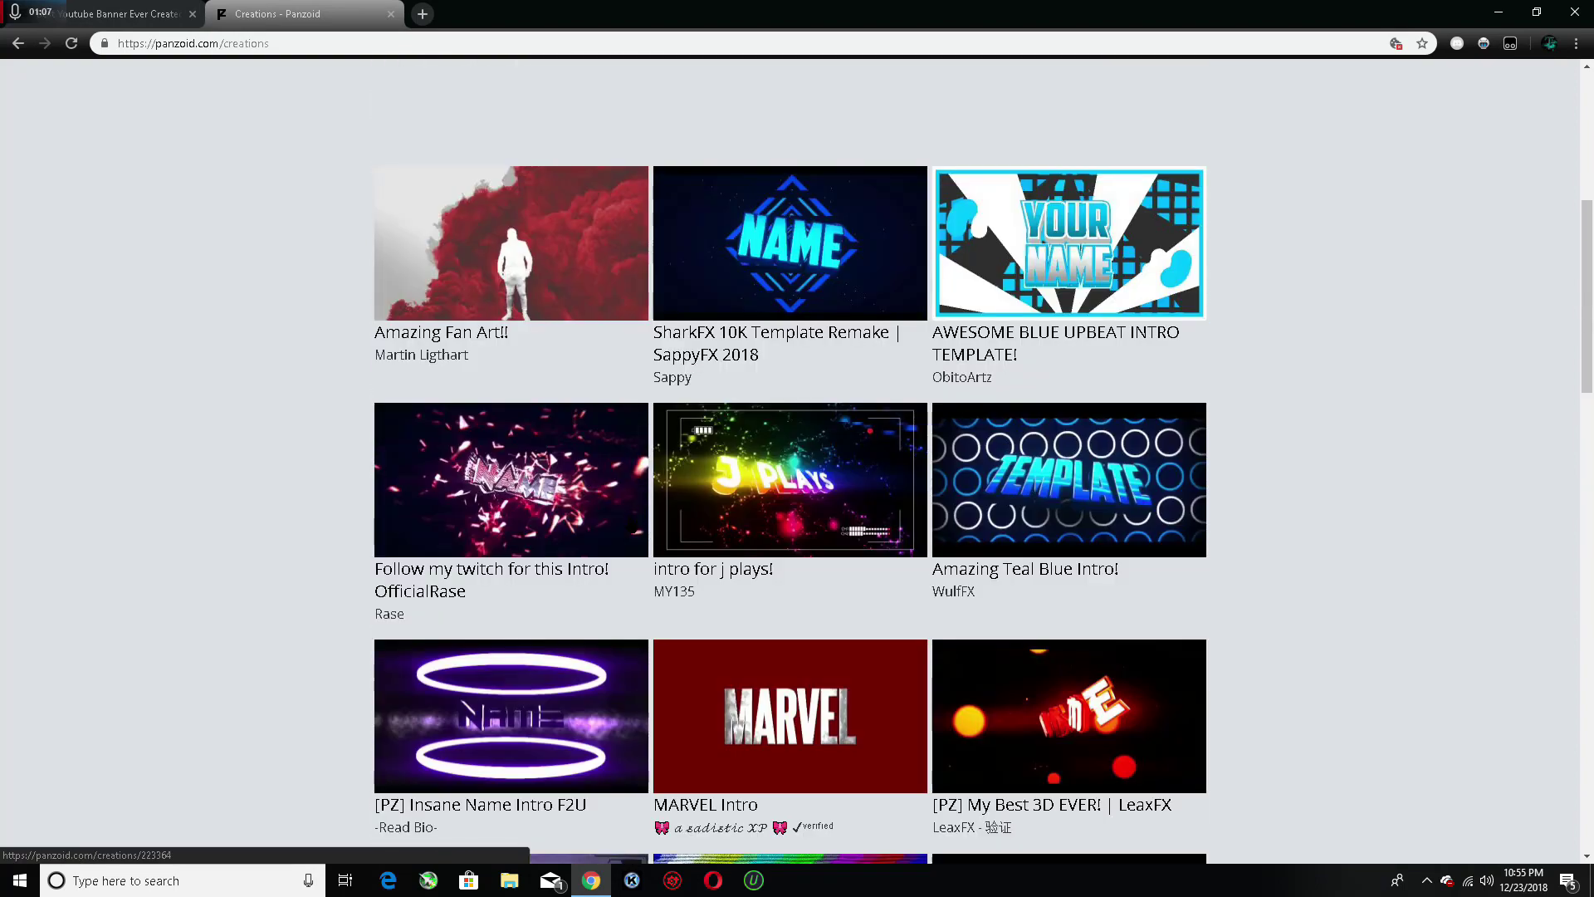
scroll(629, 519, "up", 4)
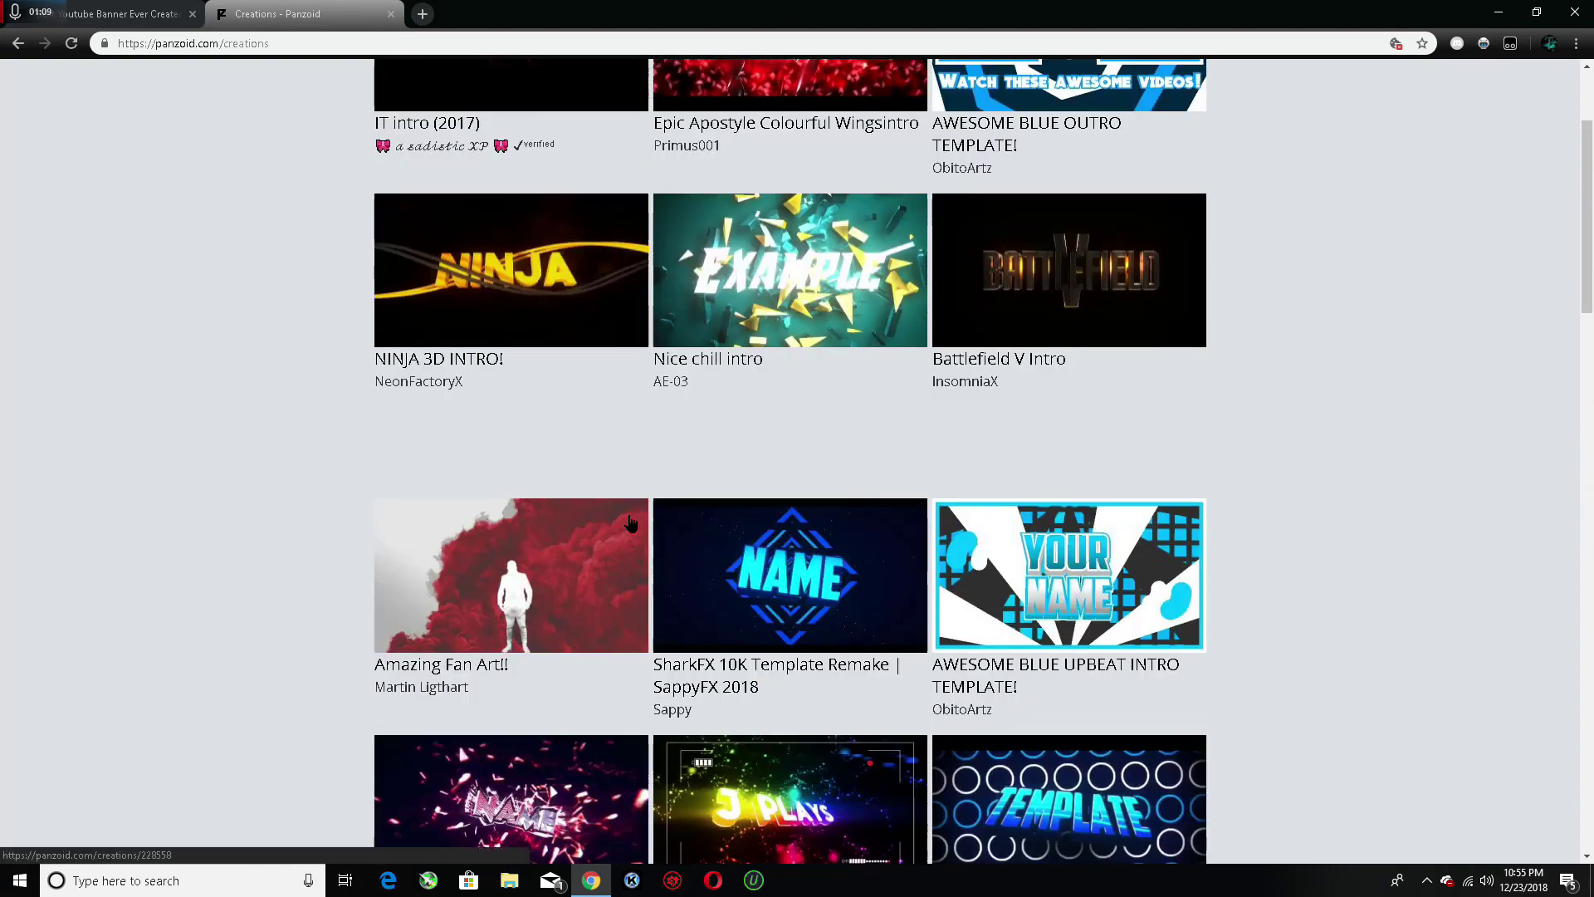
scroll(901, 535, "up", 3)
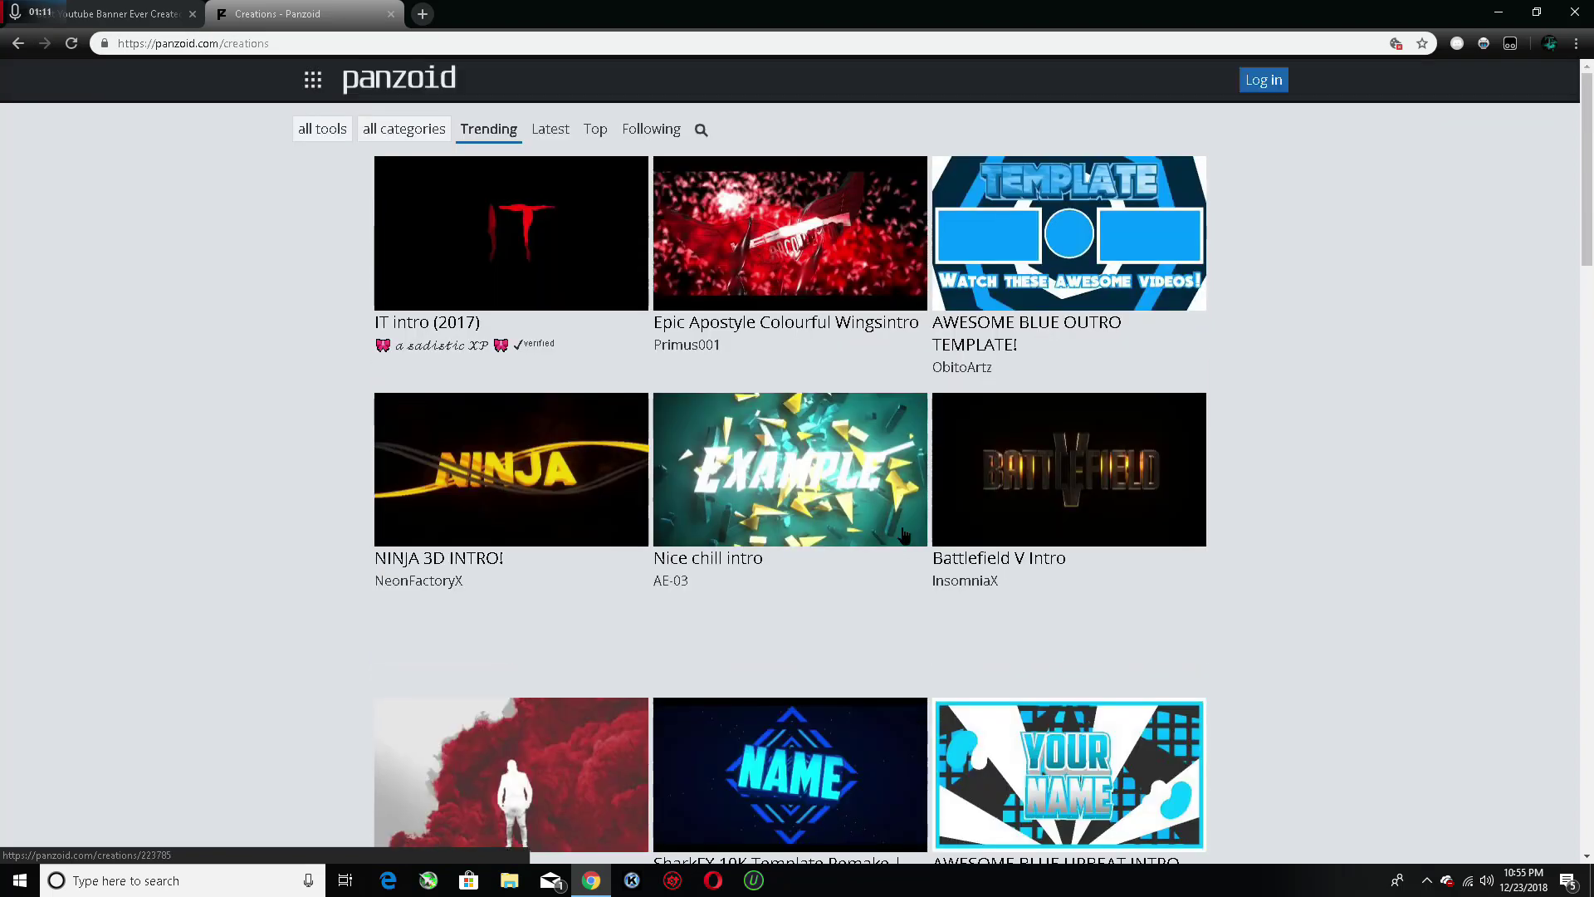
Find the "I`m Back. Amazing Intro 3D lots of Effects" creation in the gallery and open it in Clipmaker
scroll(767, 342, "down", 18)
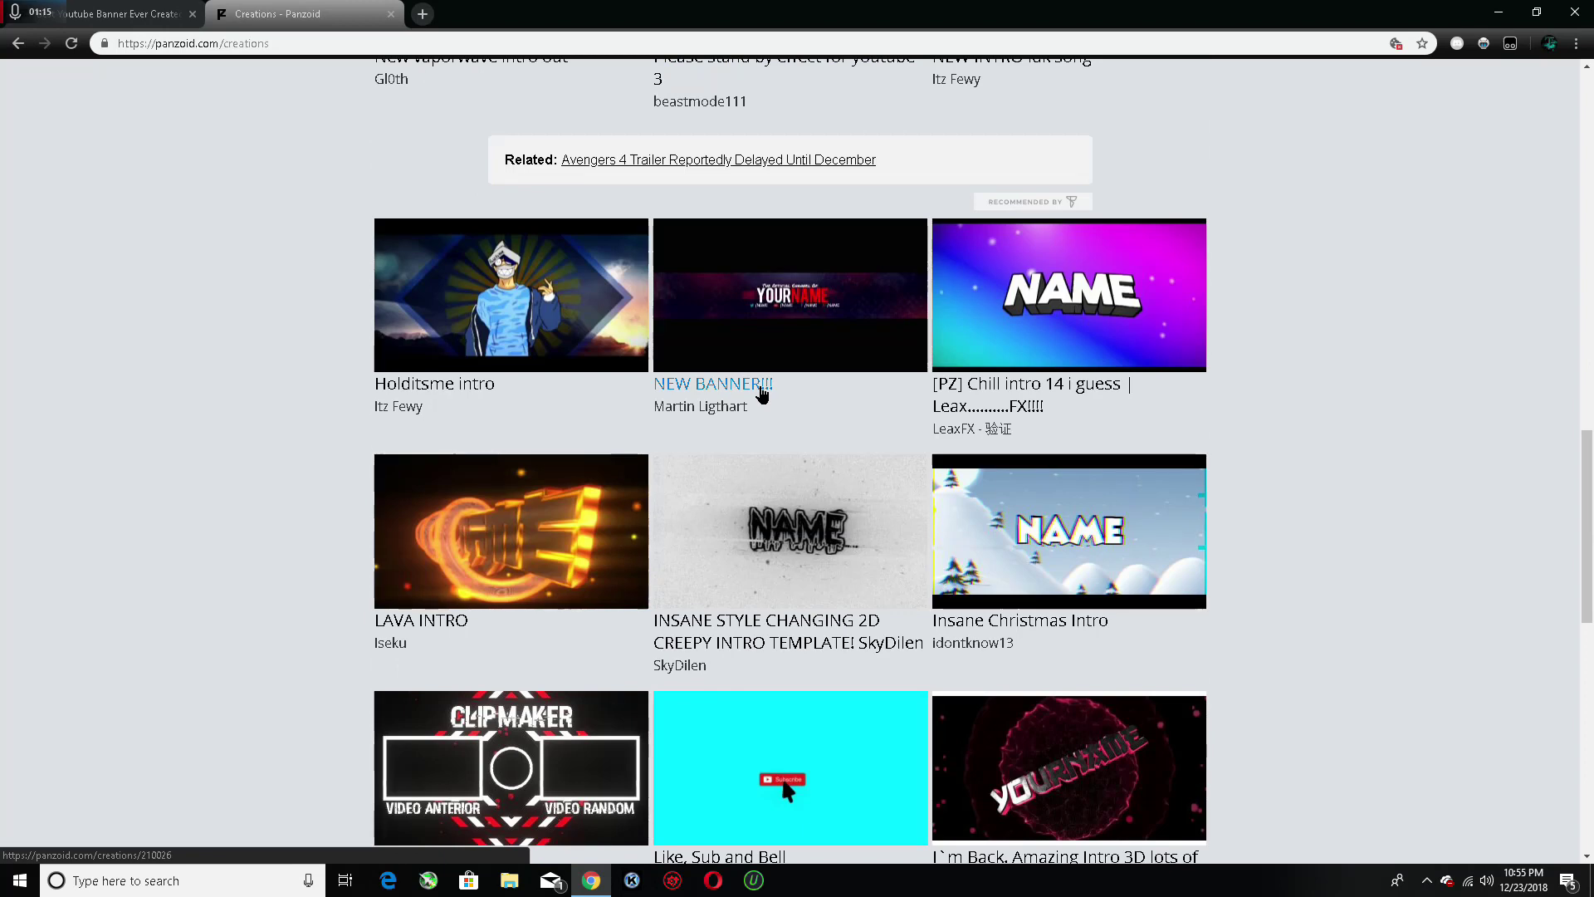
scroll(762, 393, "down", 4)
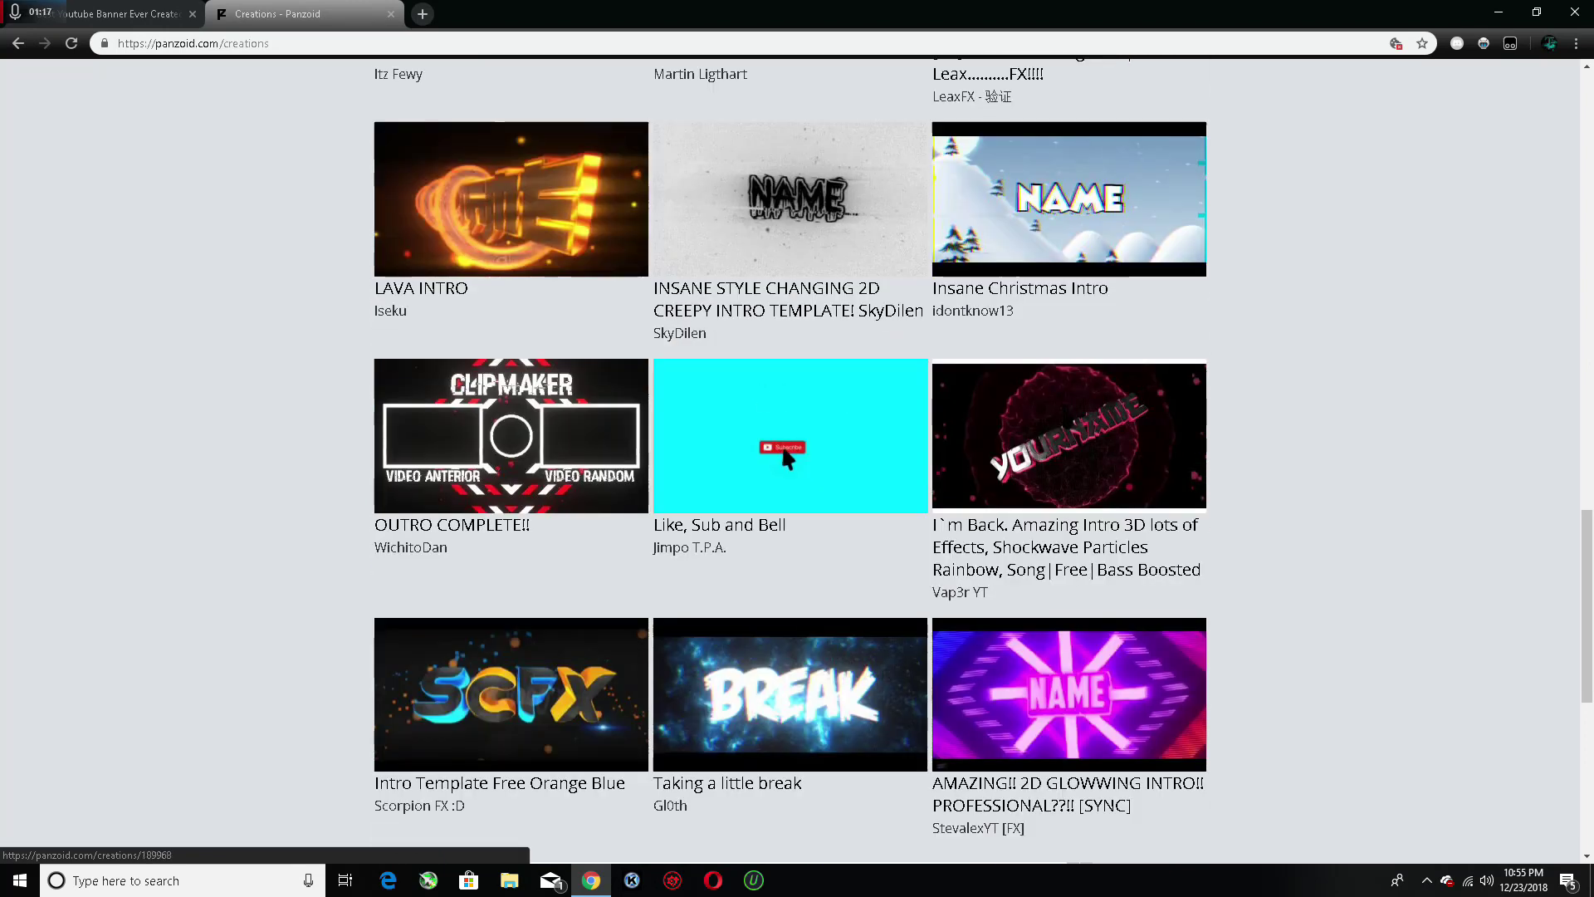
left_click(993, 435)
left_click(434, 278)
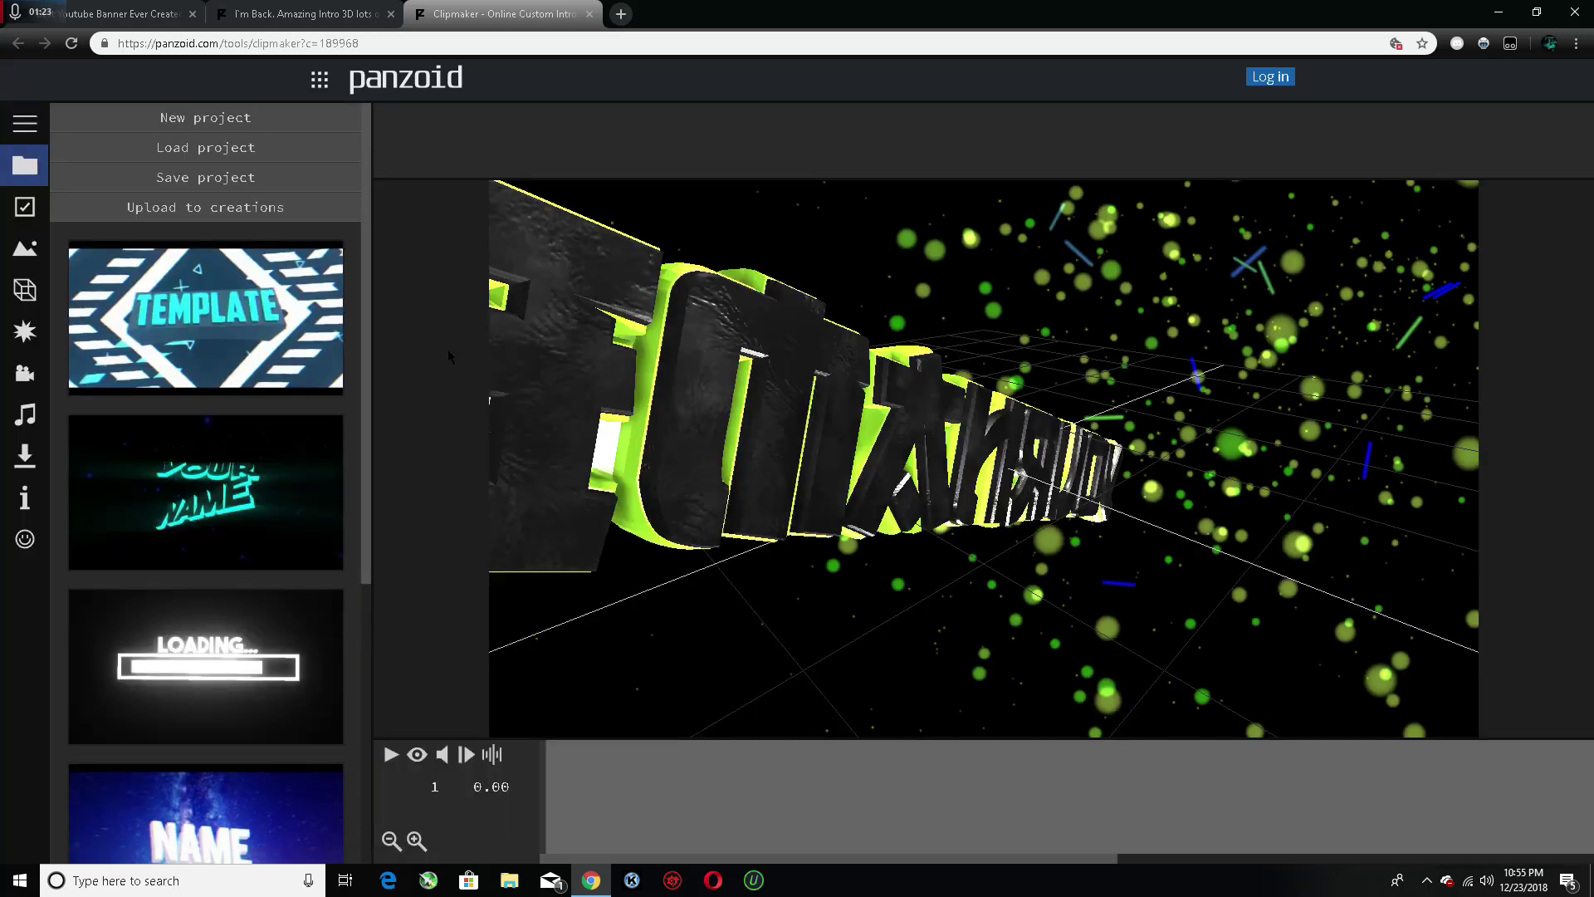
Inspect the 3D text, turn on the camera view and preview the first seconds of the intro
left_click_drag(706, 448, 1589, 341)
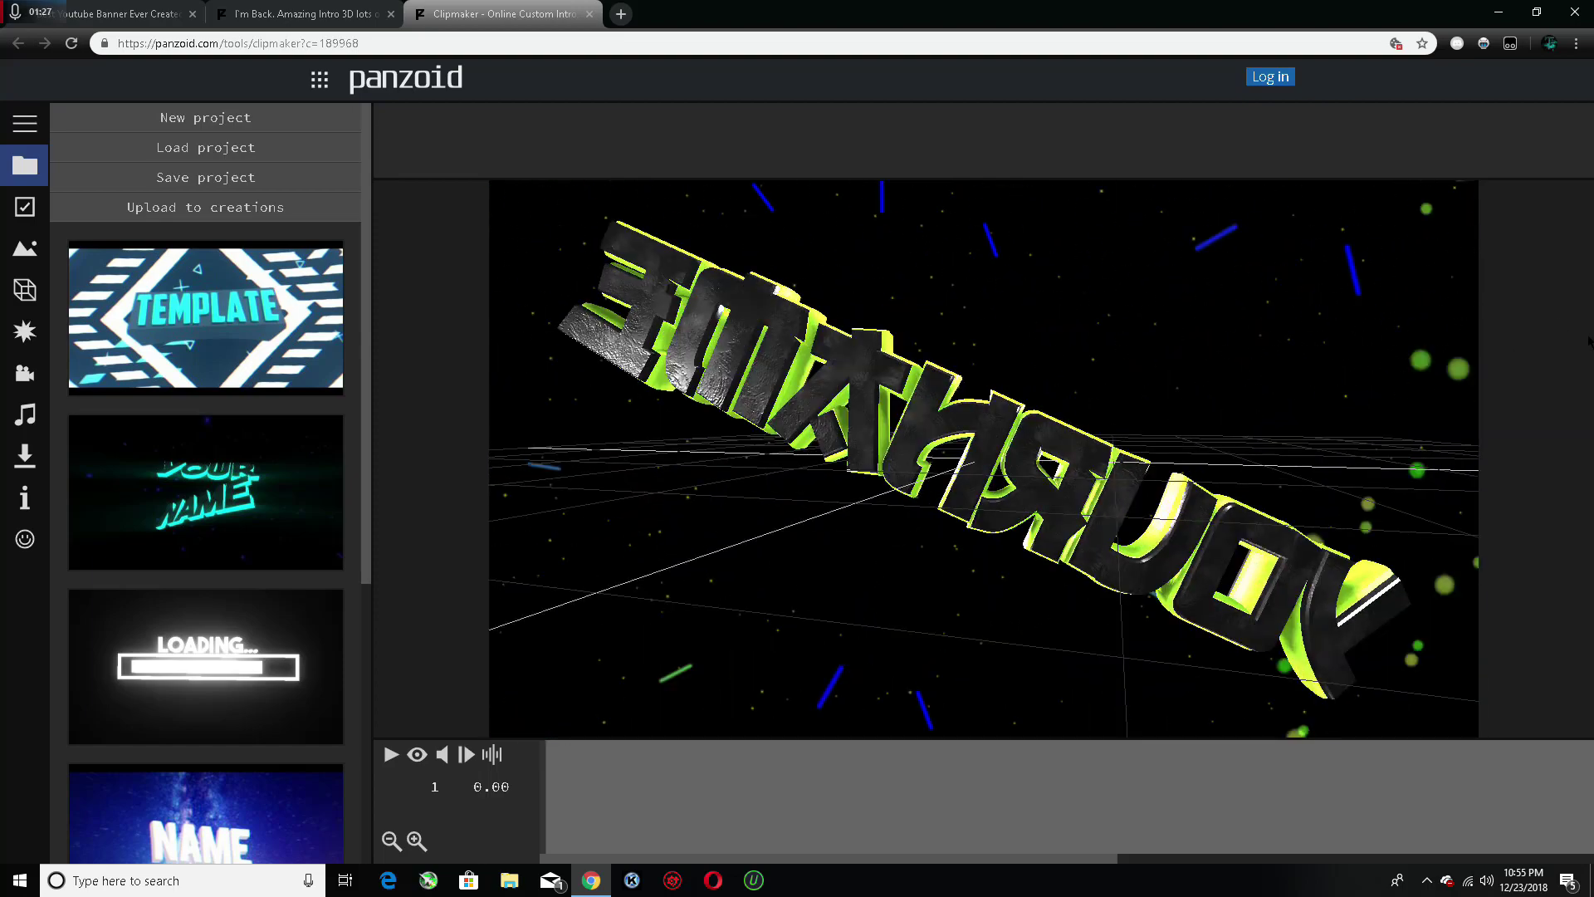
left_click_drag(886, 406, 1228, 390)
left_click(416, 755)
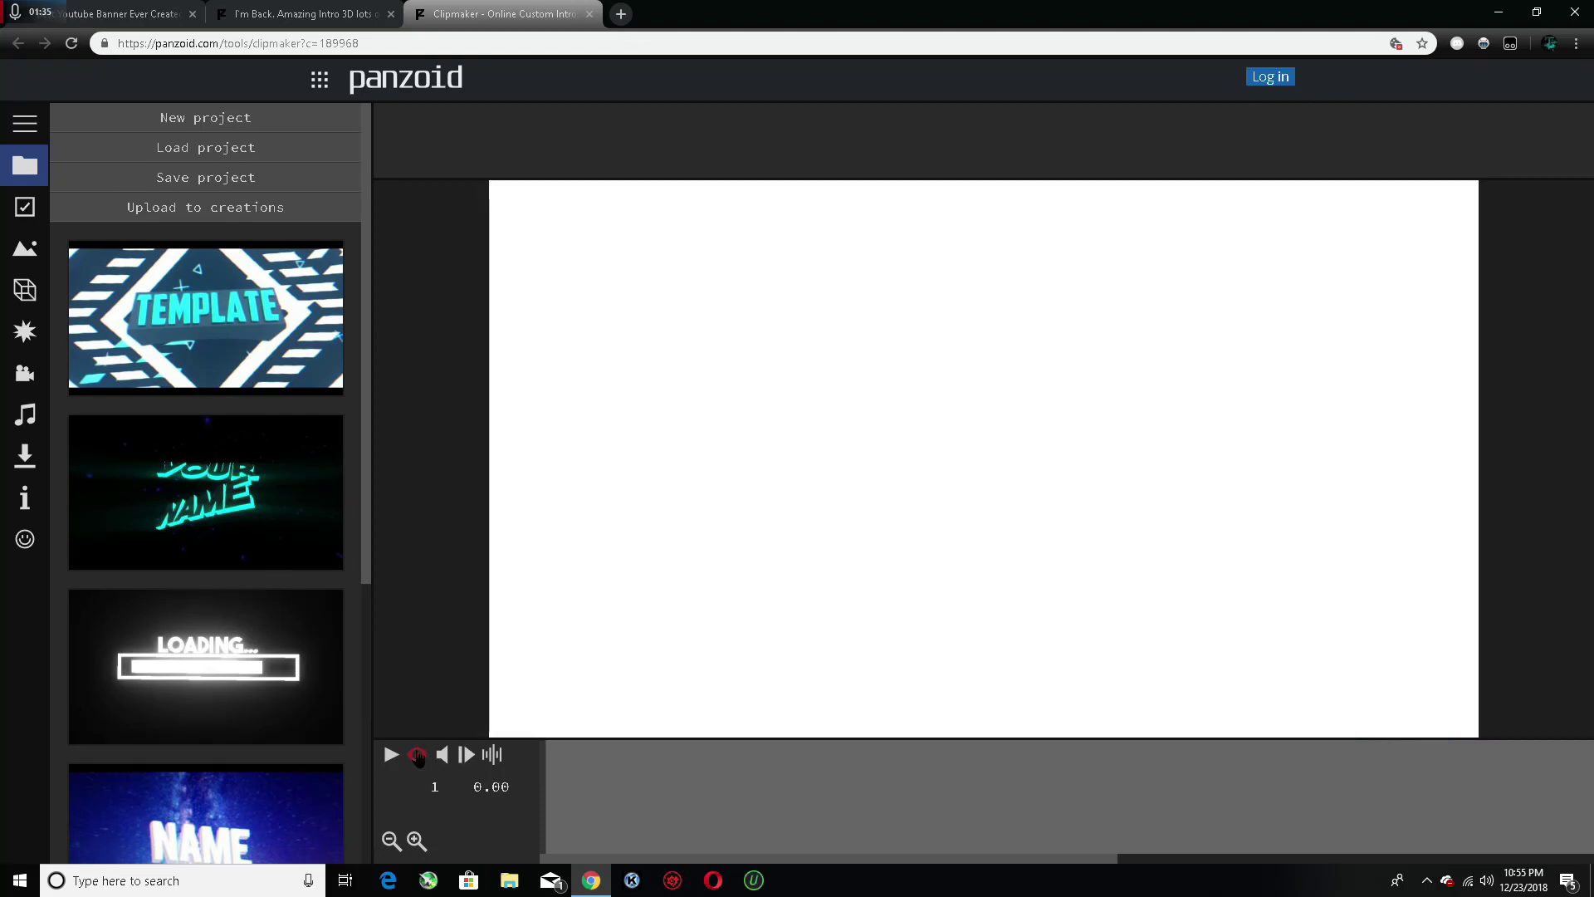
left_click(391, 756)
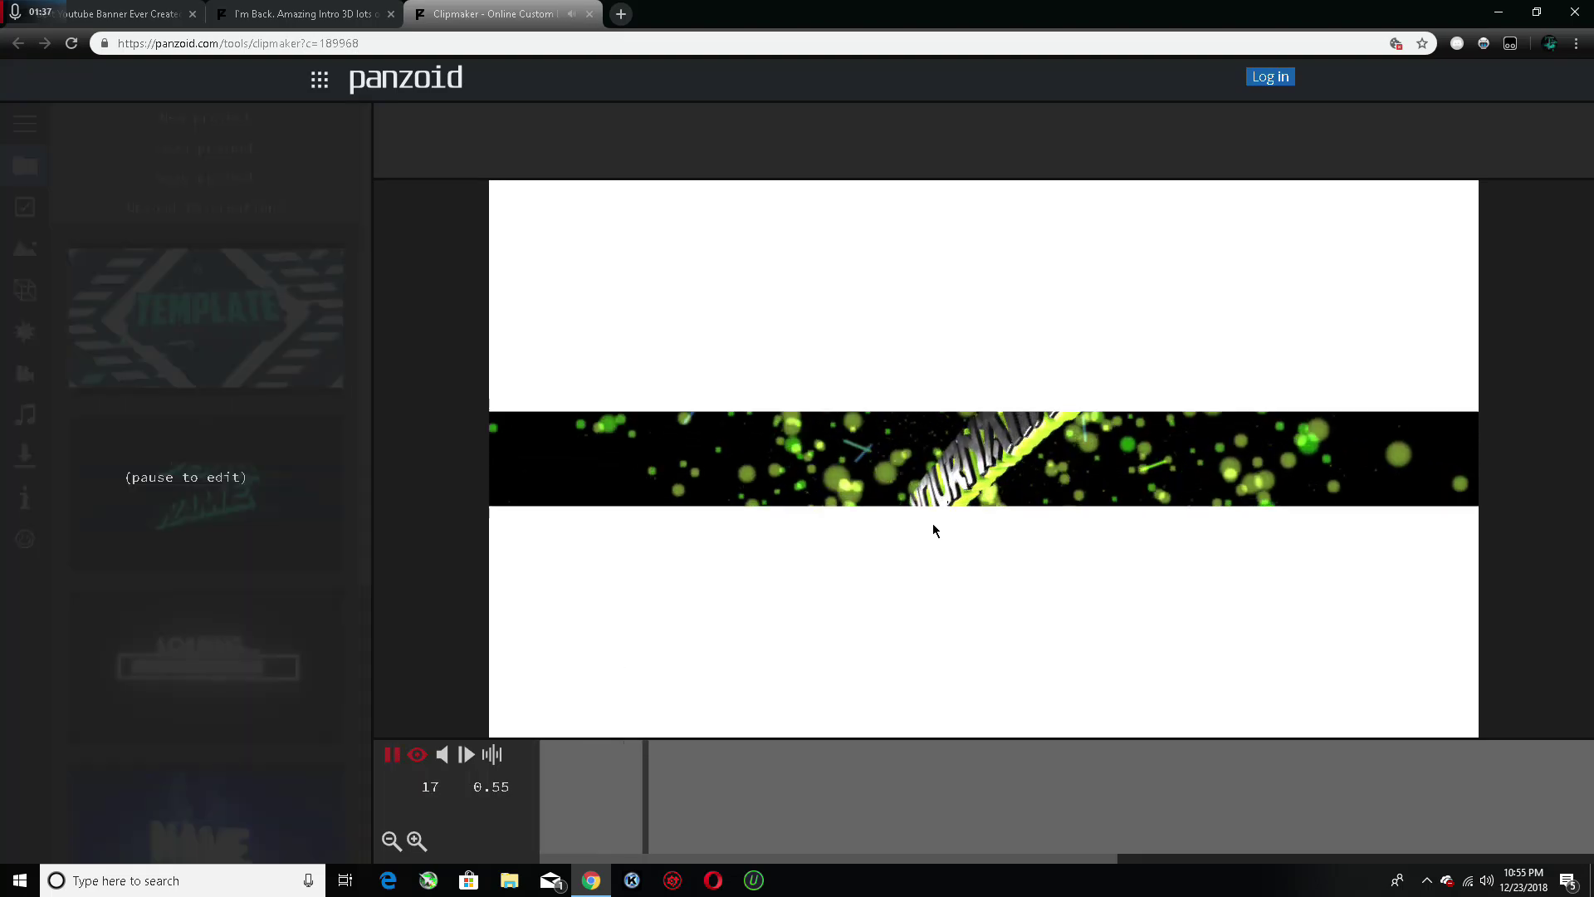
left_click(391, 756)
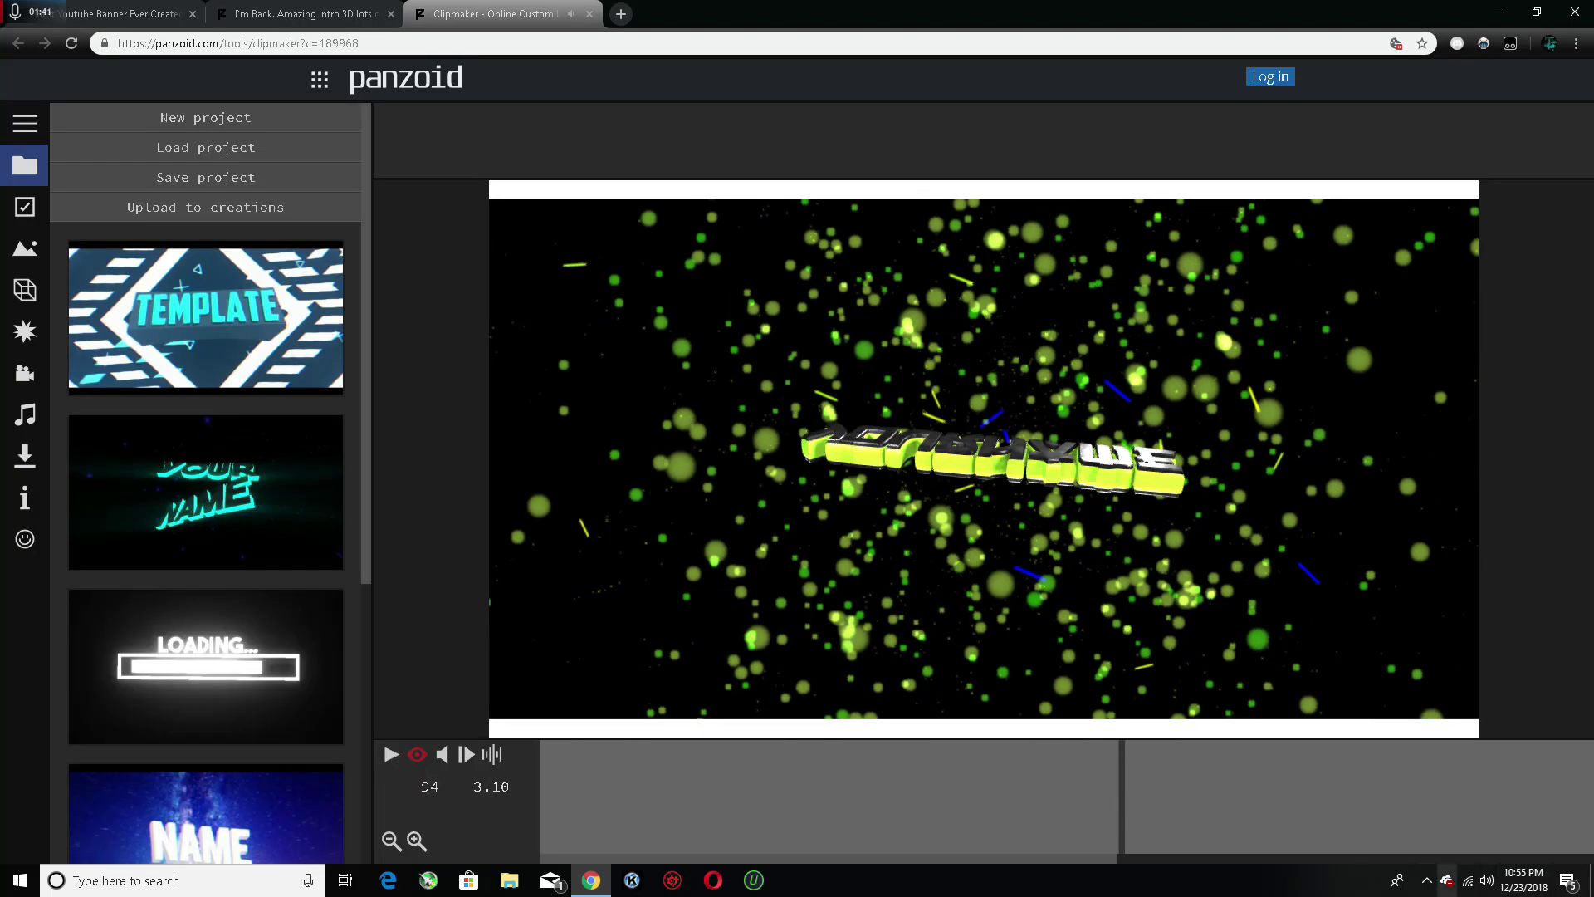
Switch the Windows audio output to Headphones (High Definition Audio Device) and resume the intro preview
left_click(1486, 880)
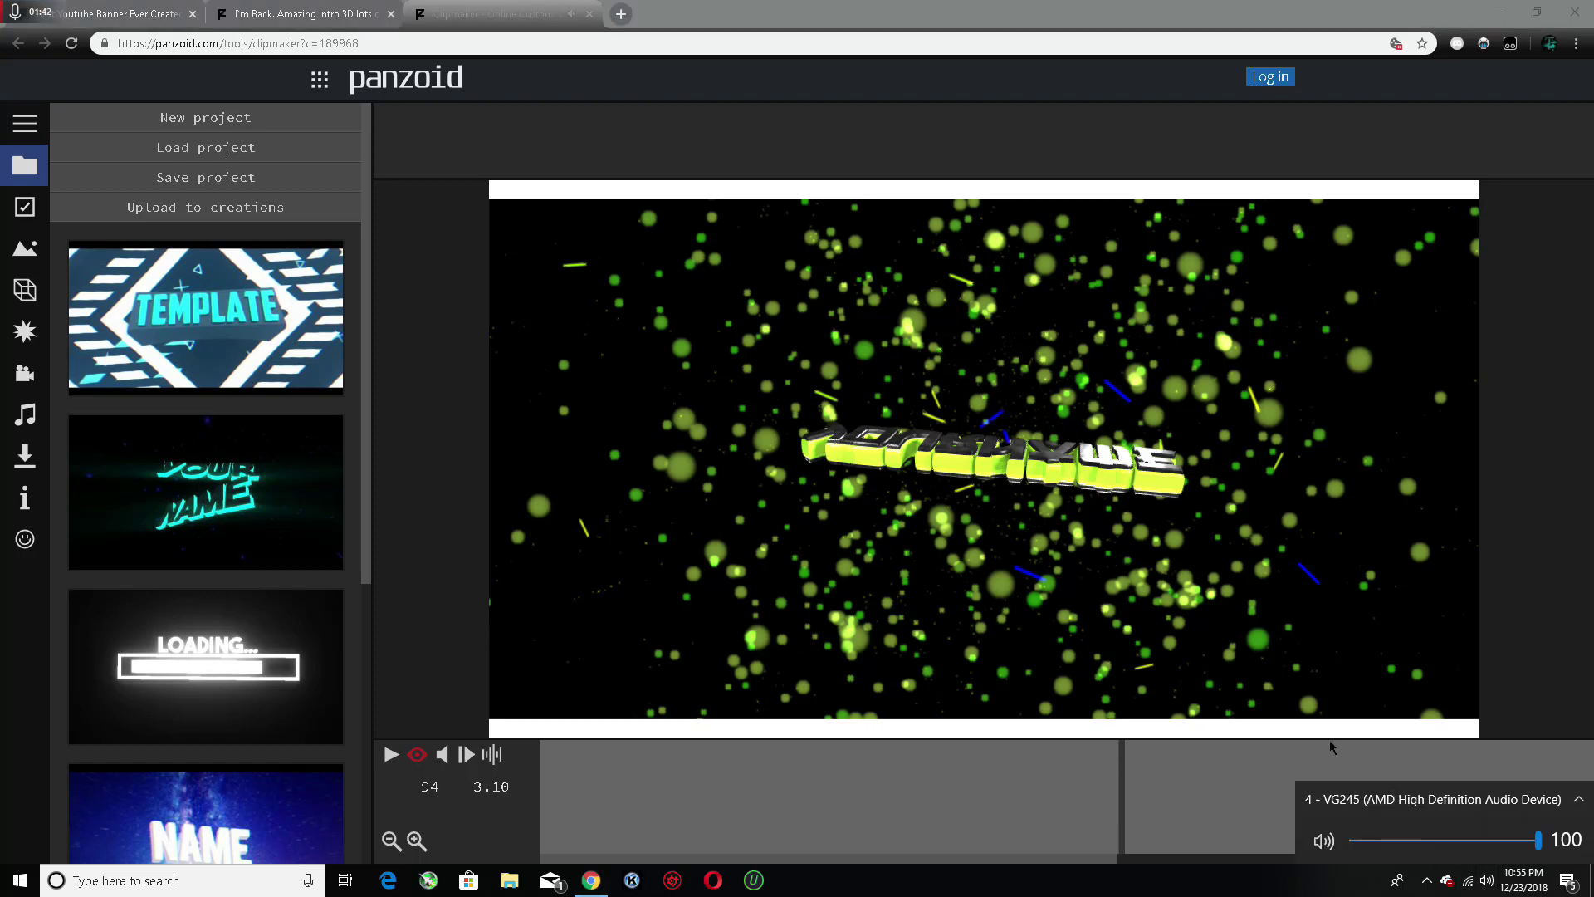
left_click(1486, 800)
left_click(1461, 740)
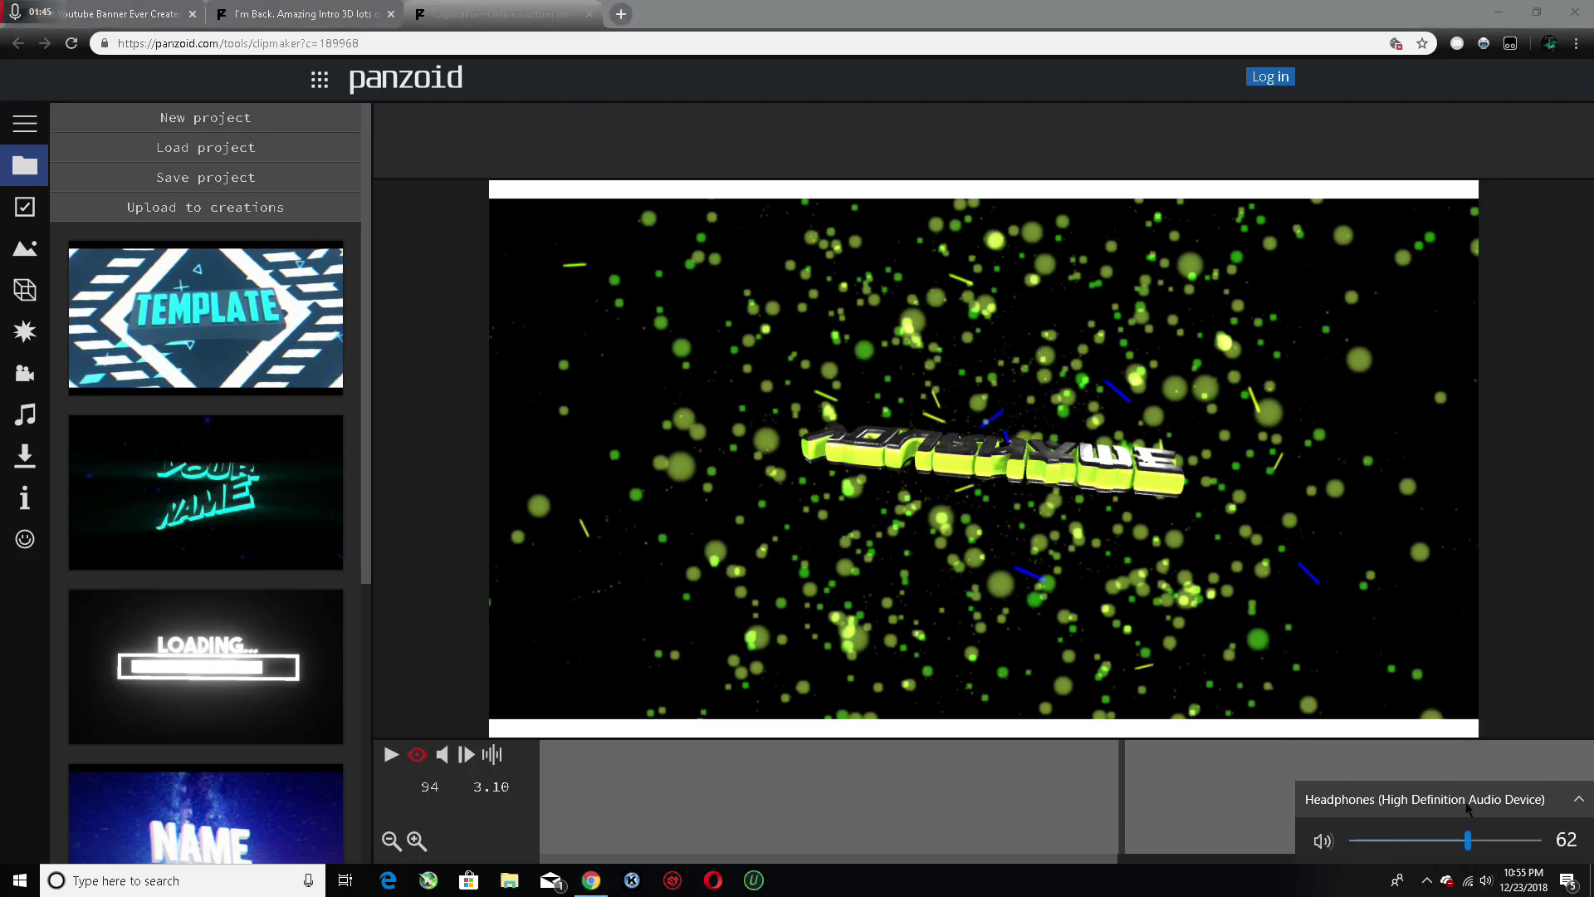
left_click(397, 755)
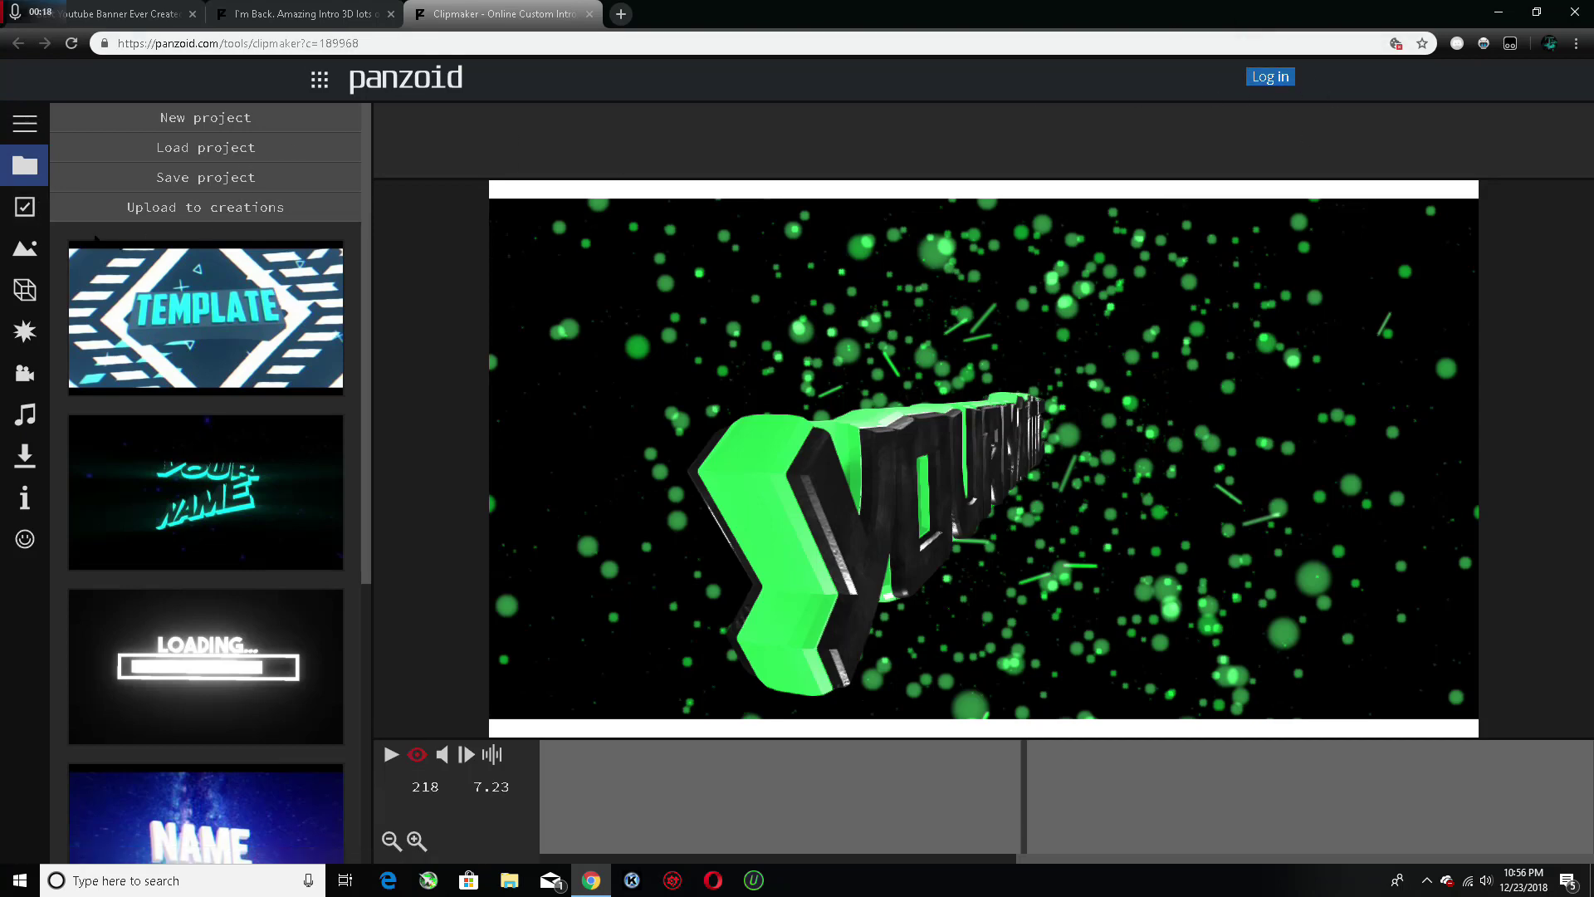
In the basic settings, choose 1920x1080 (1080p) as the video resolution and set the frame rate to 60
left_click(25, 207)
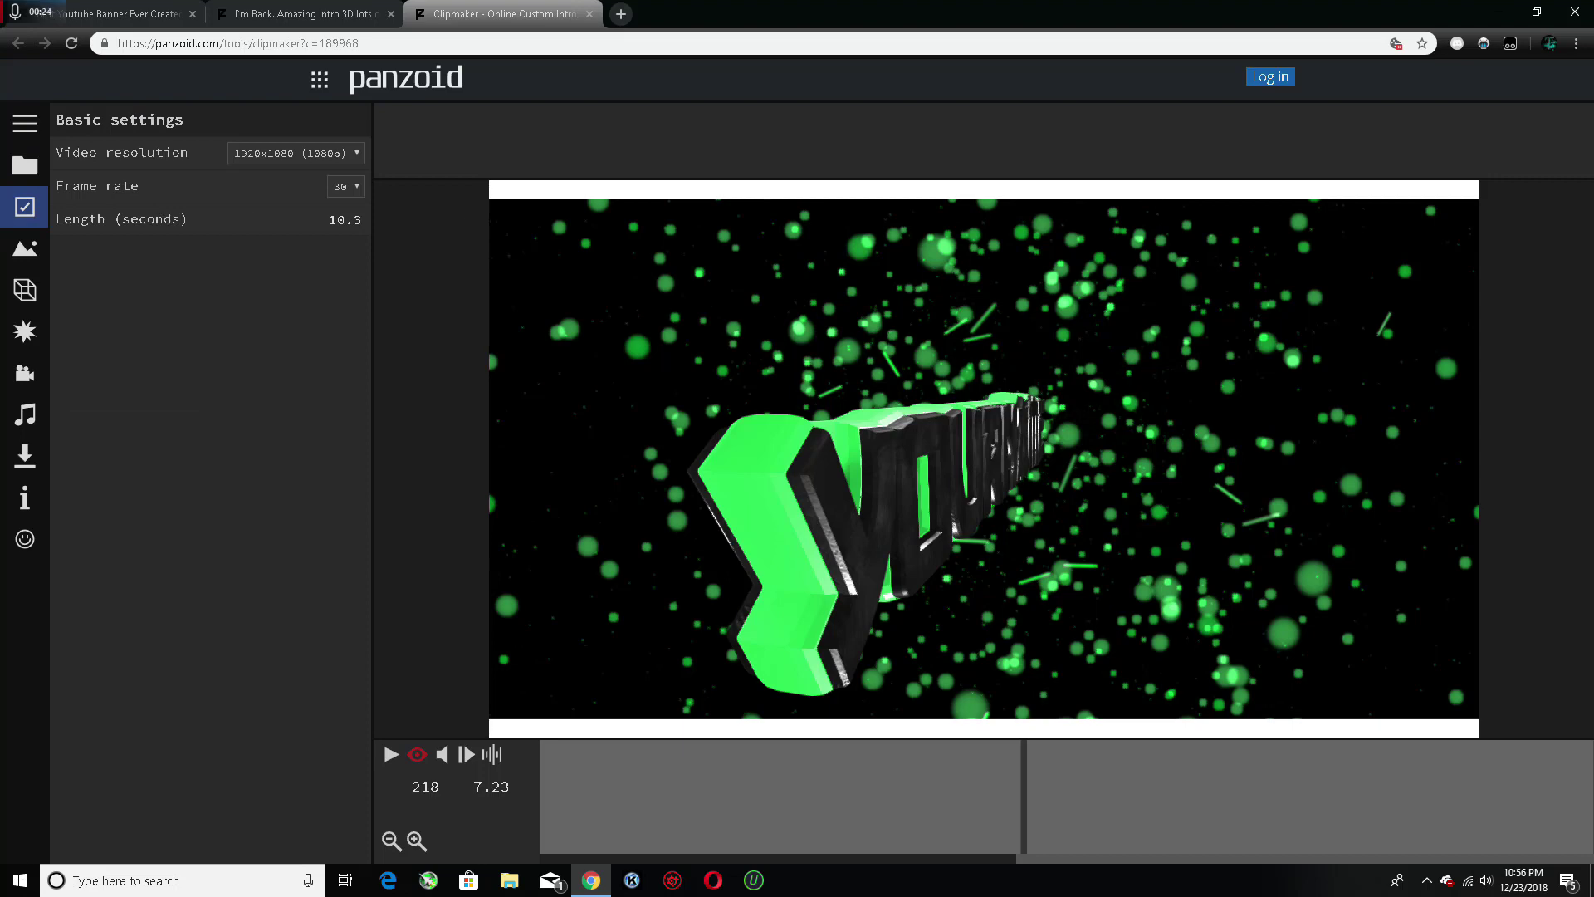
left_click(249, 154)
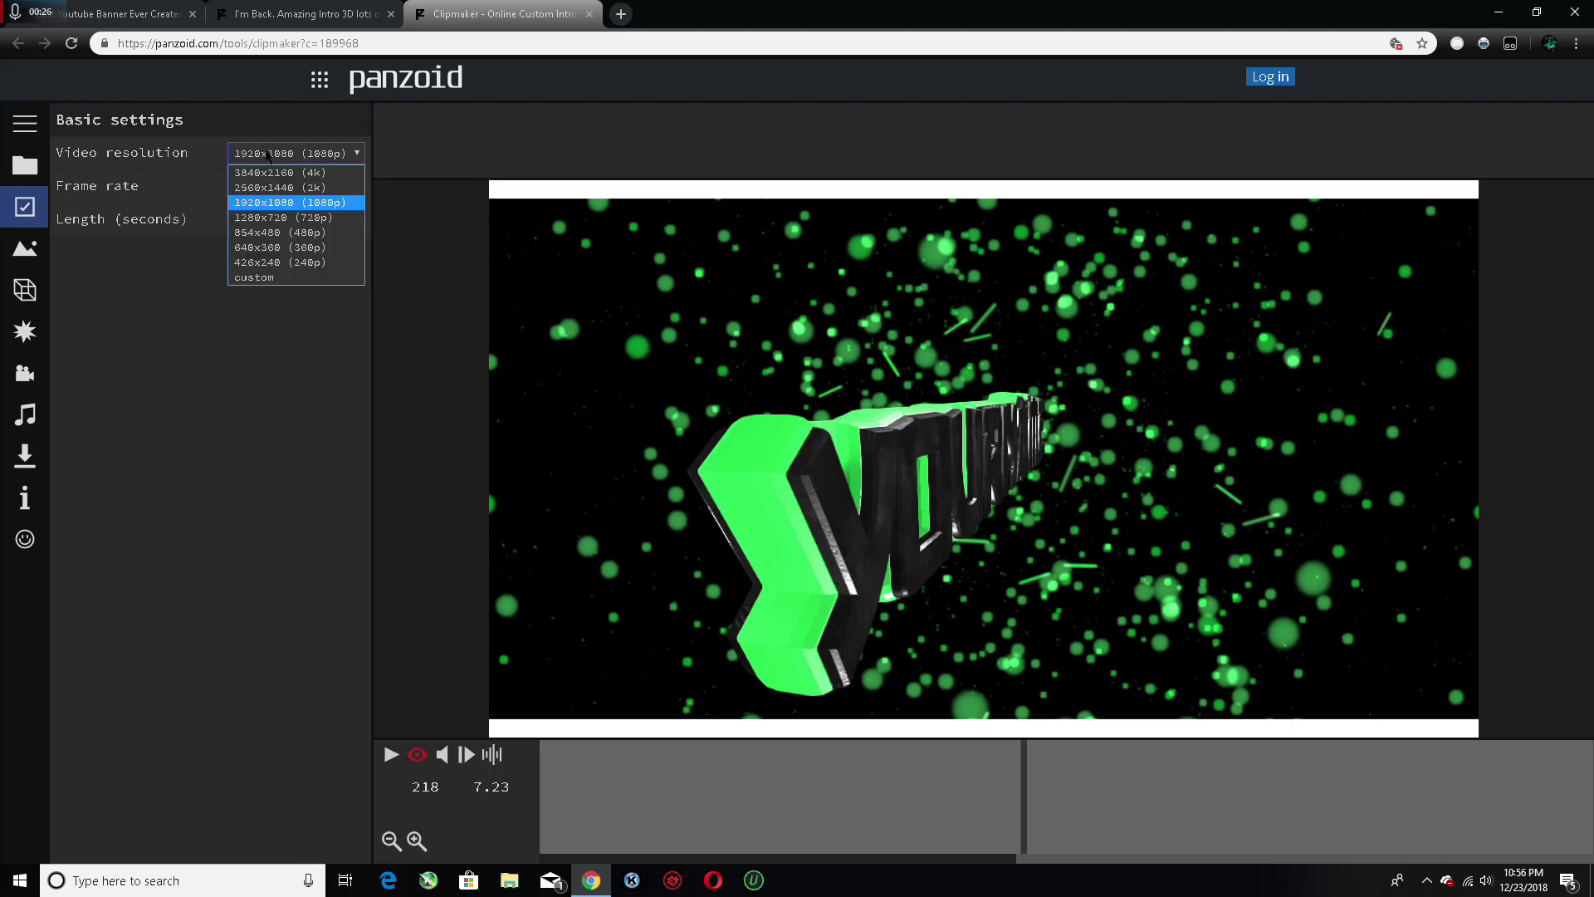
left_click(332, 202)
left_click(336, 186)
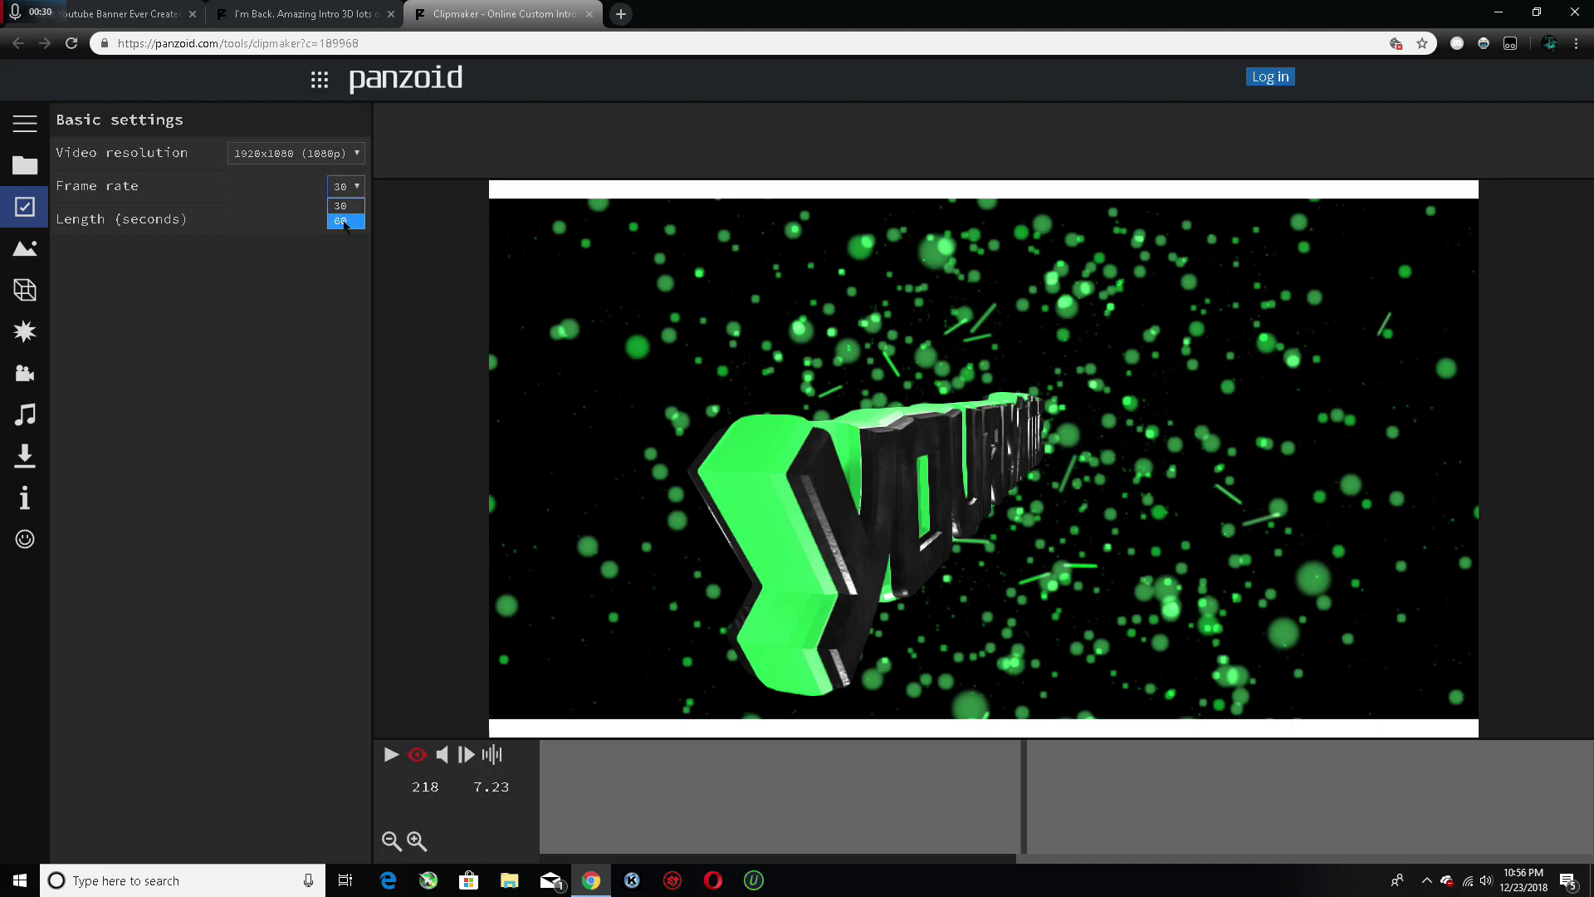
left_click(344, 221)
left_click(351, 188)
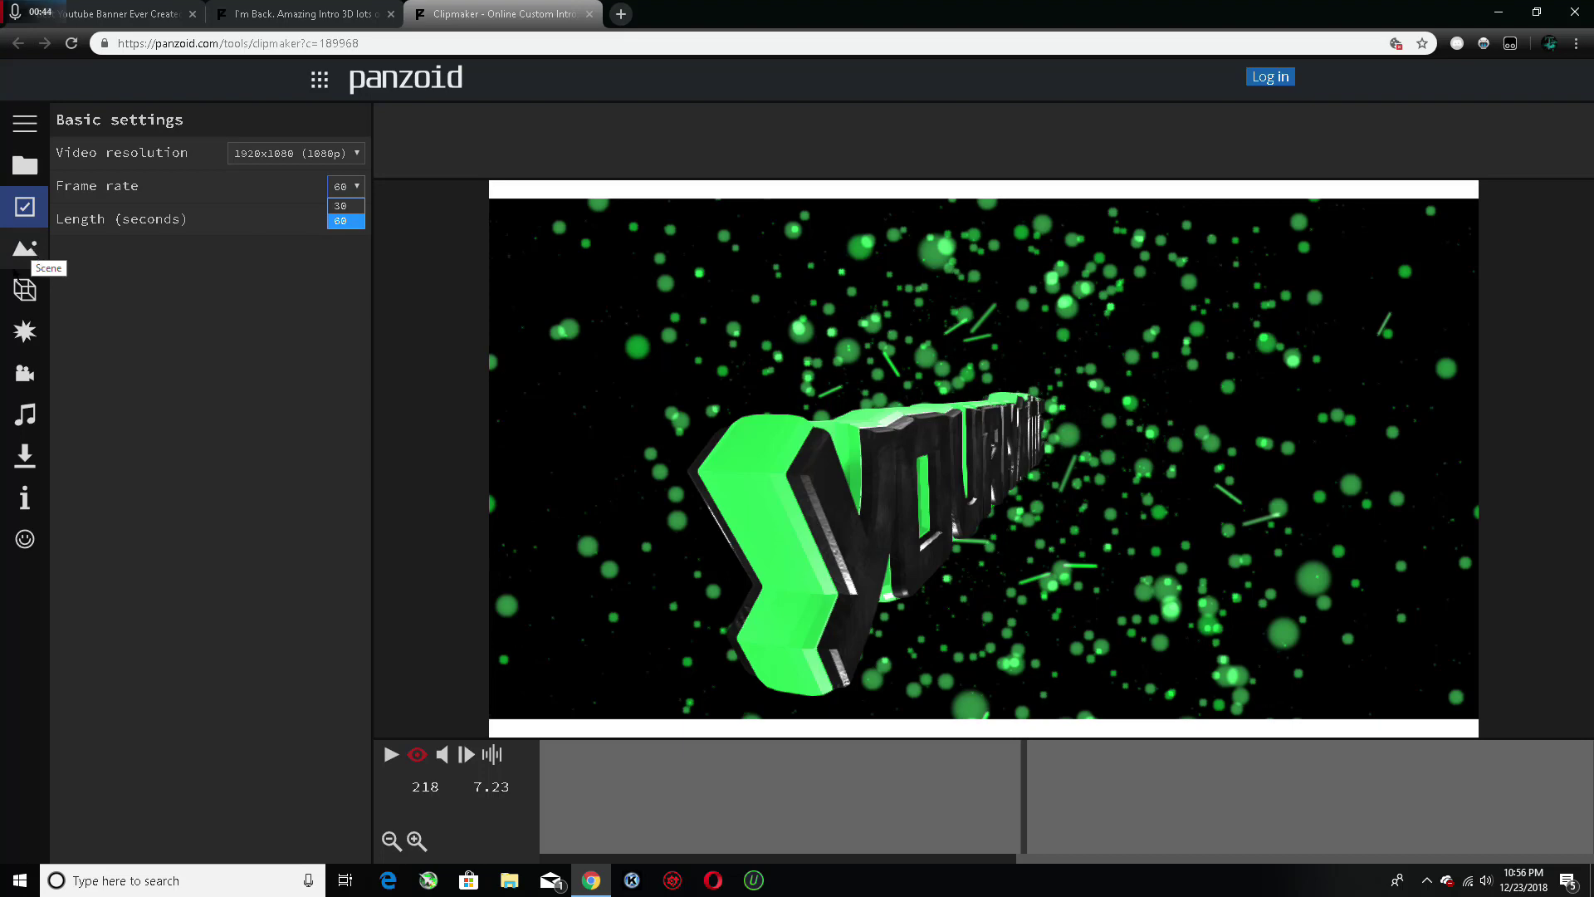
left_click(262, 246)
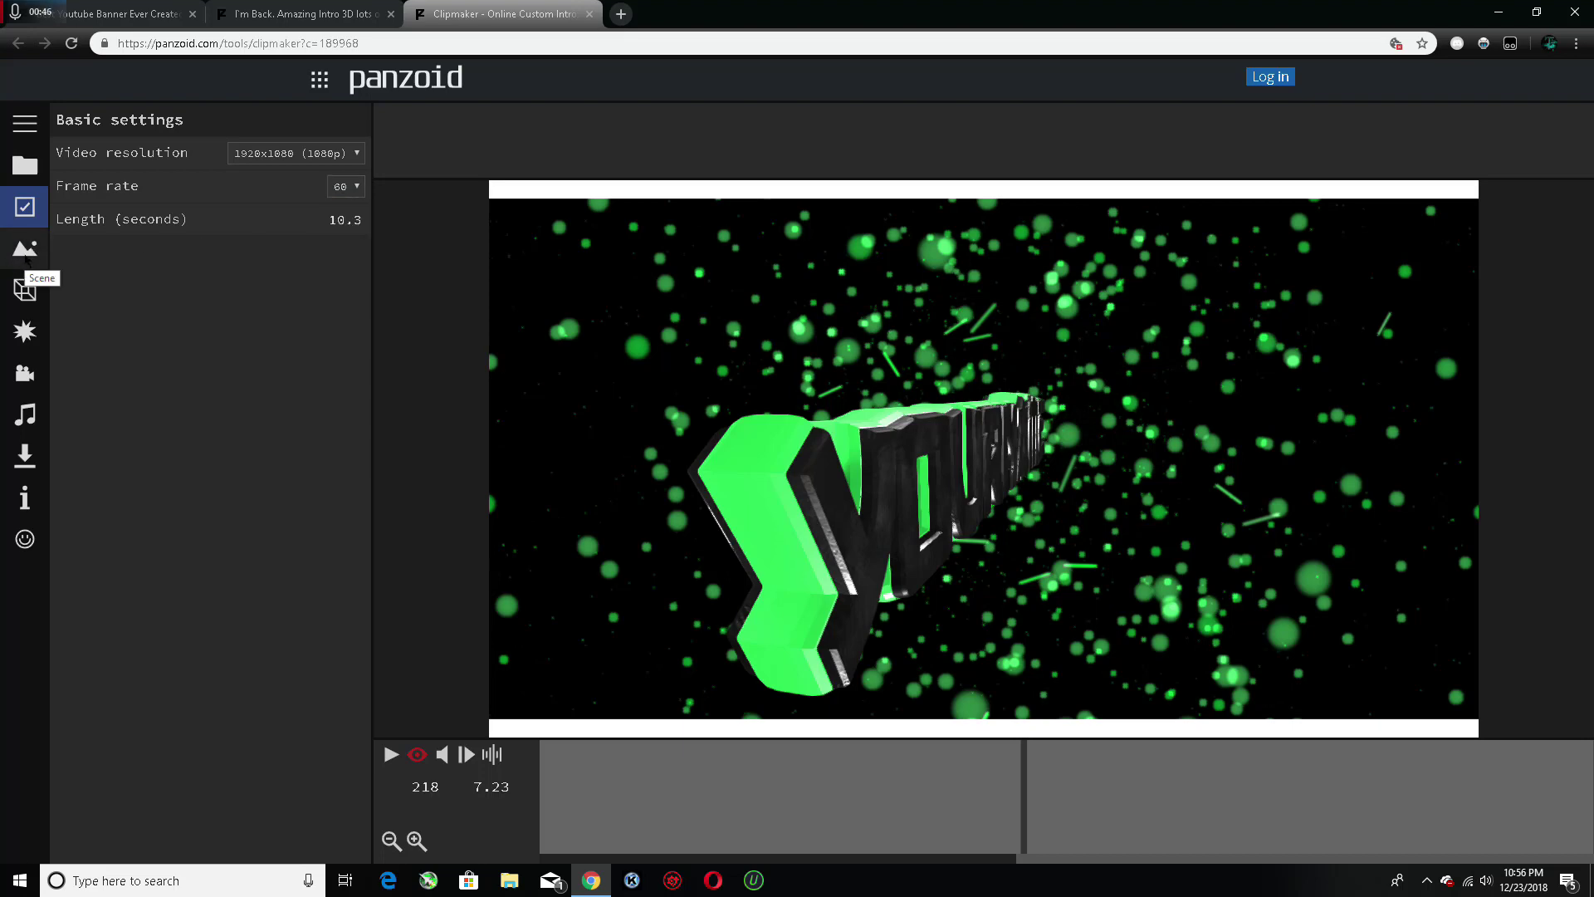
Set the intro's length to 10 seconds
left_click(348, 219)
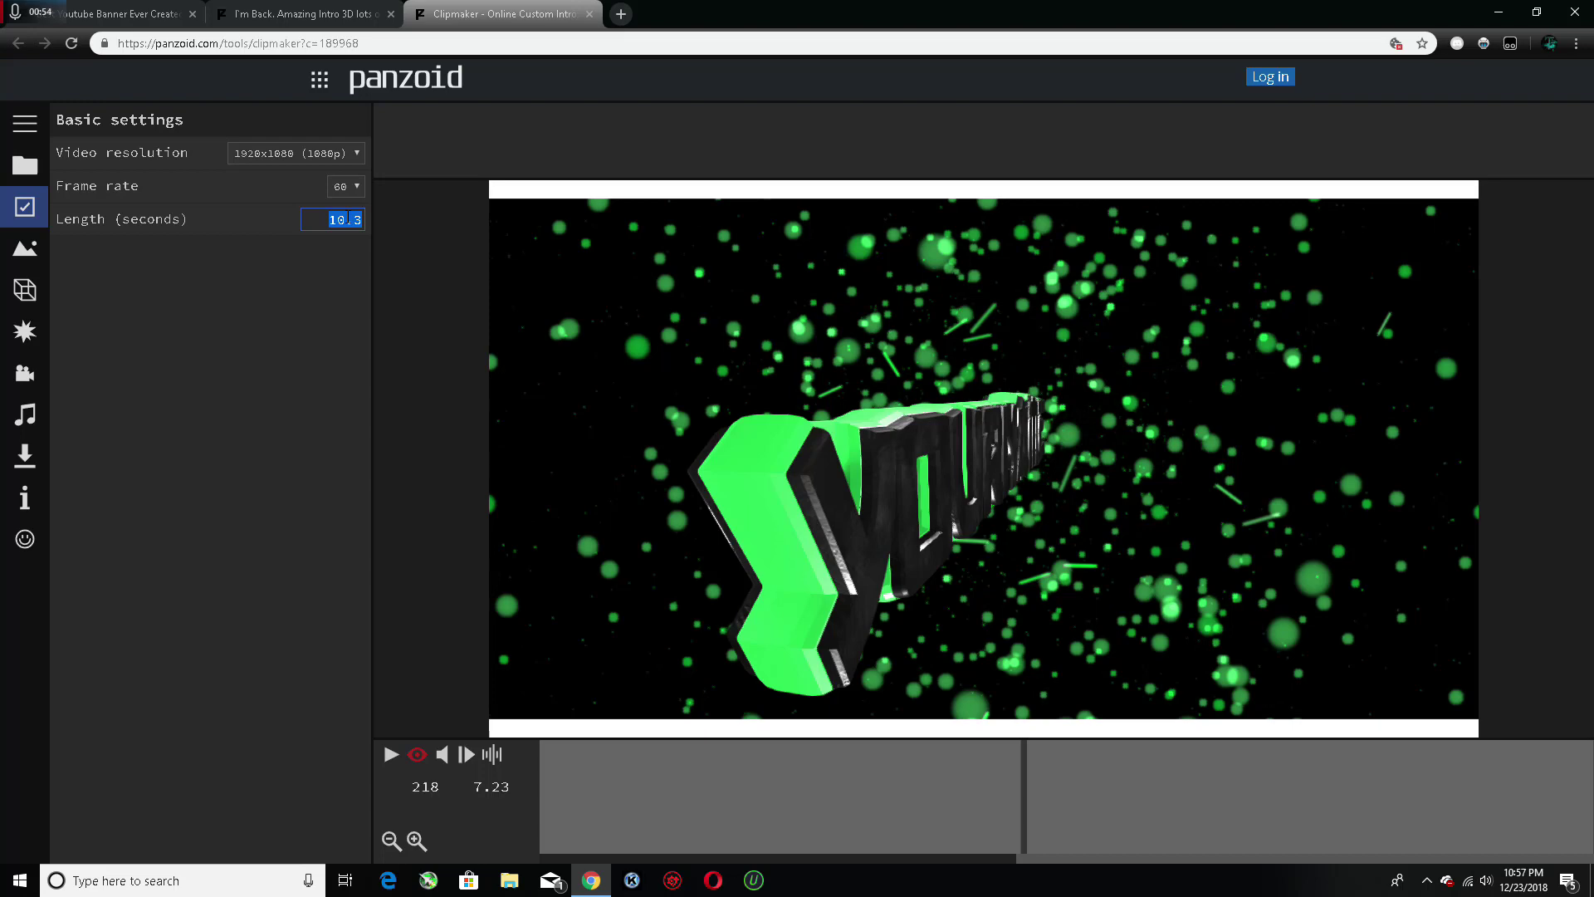
key("BackSpace")
type("10")
left_click(27, 197)
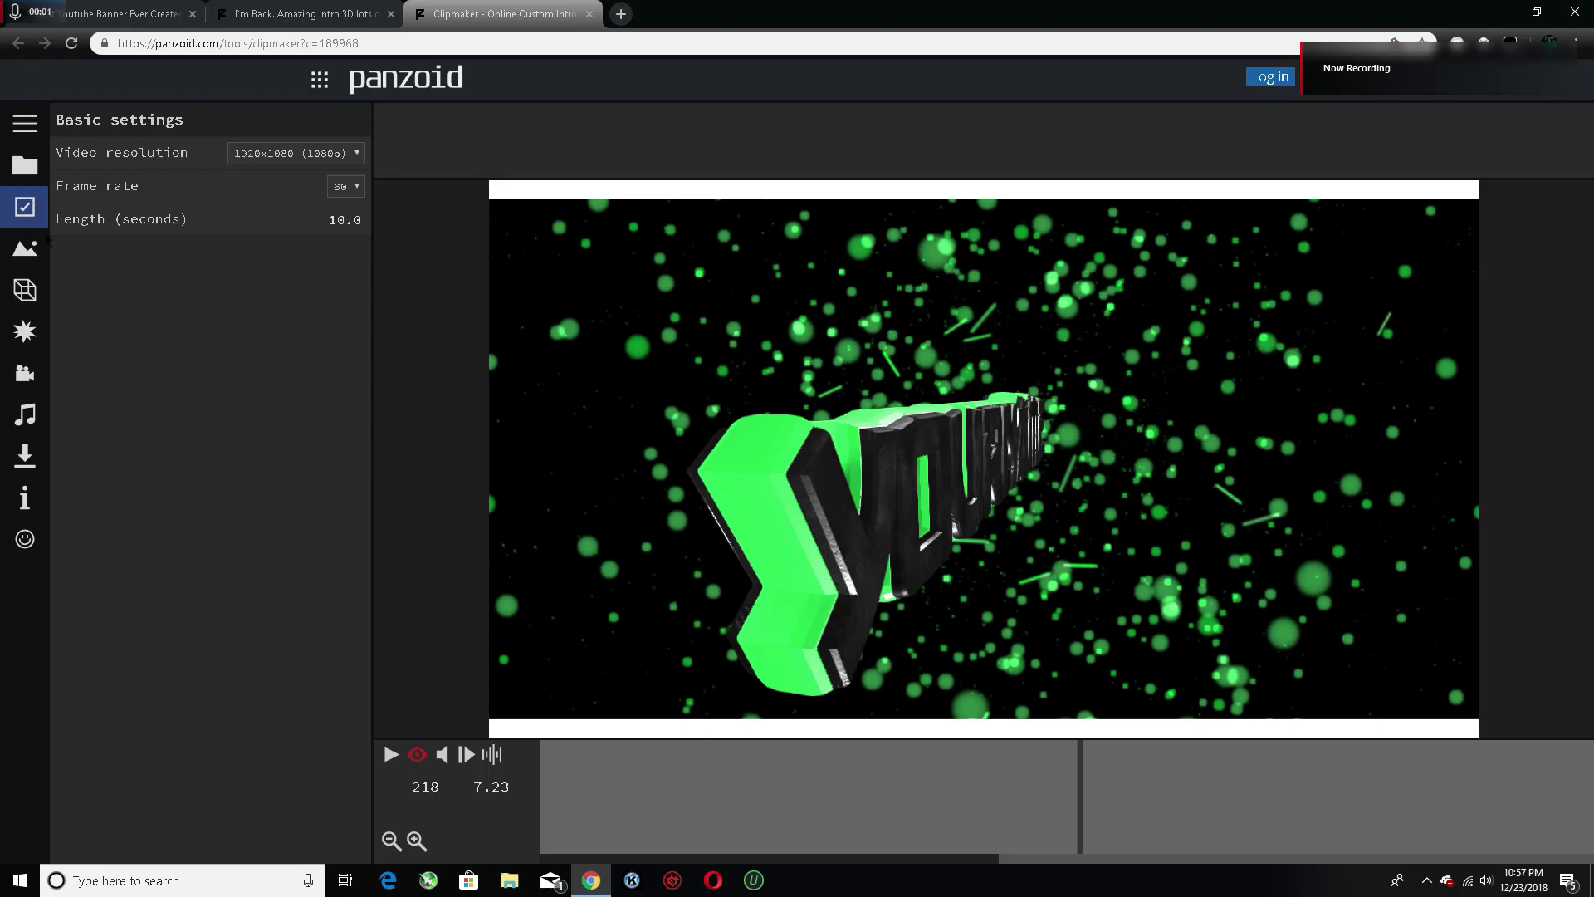
Open the objects list and look through its light, text, particle and shockwave entries
left_click(25, 289)
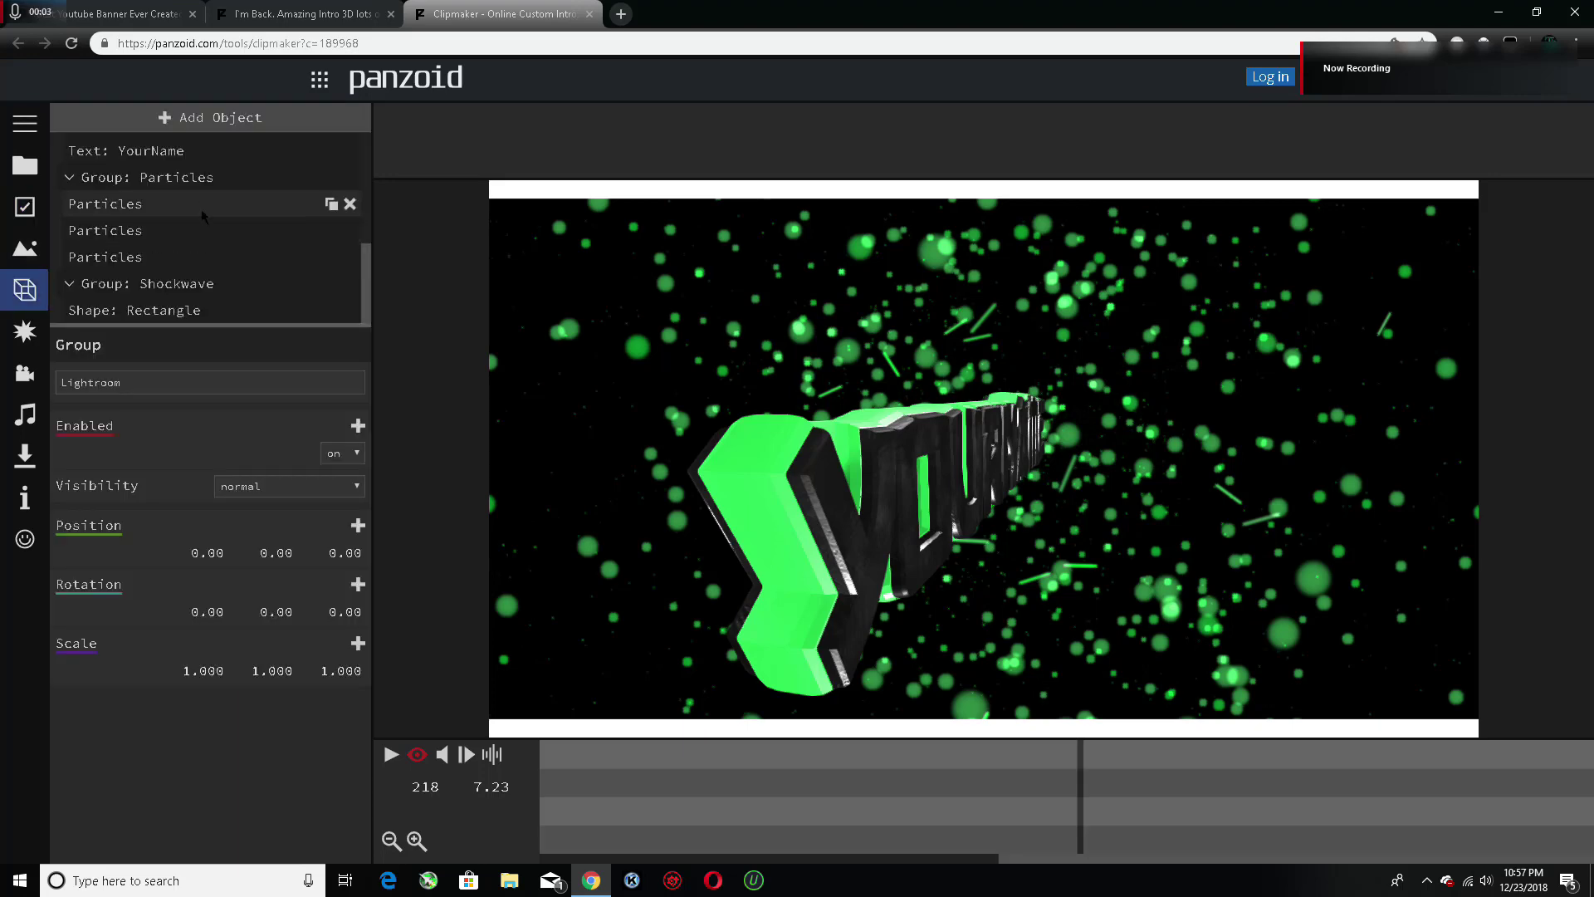
scroll(207, 216, "up", 2)
scroll(207, 216, "down", 2)
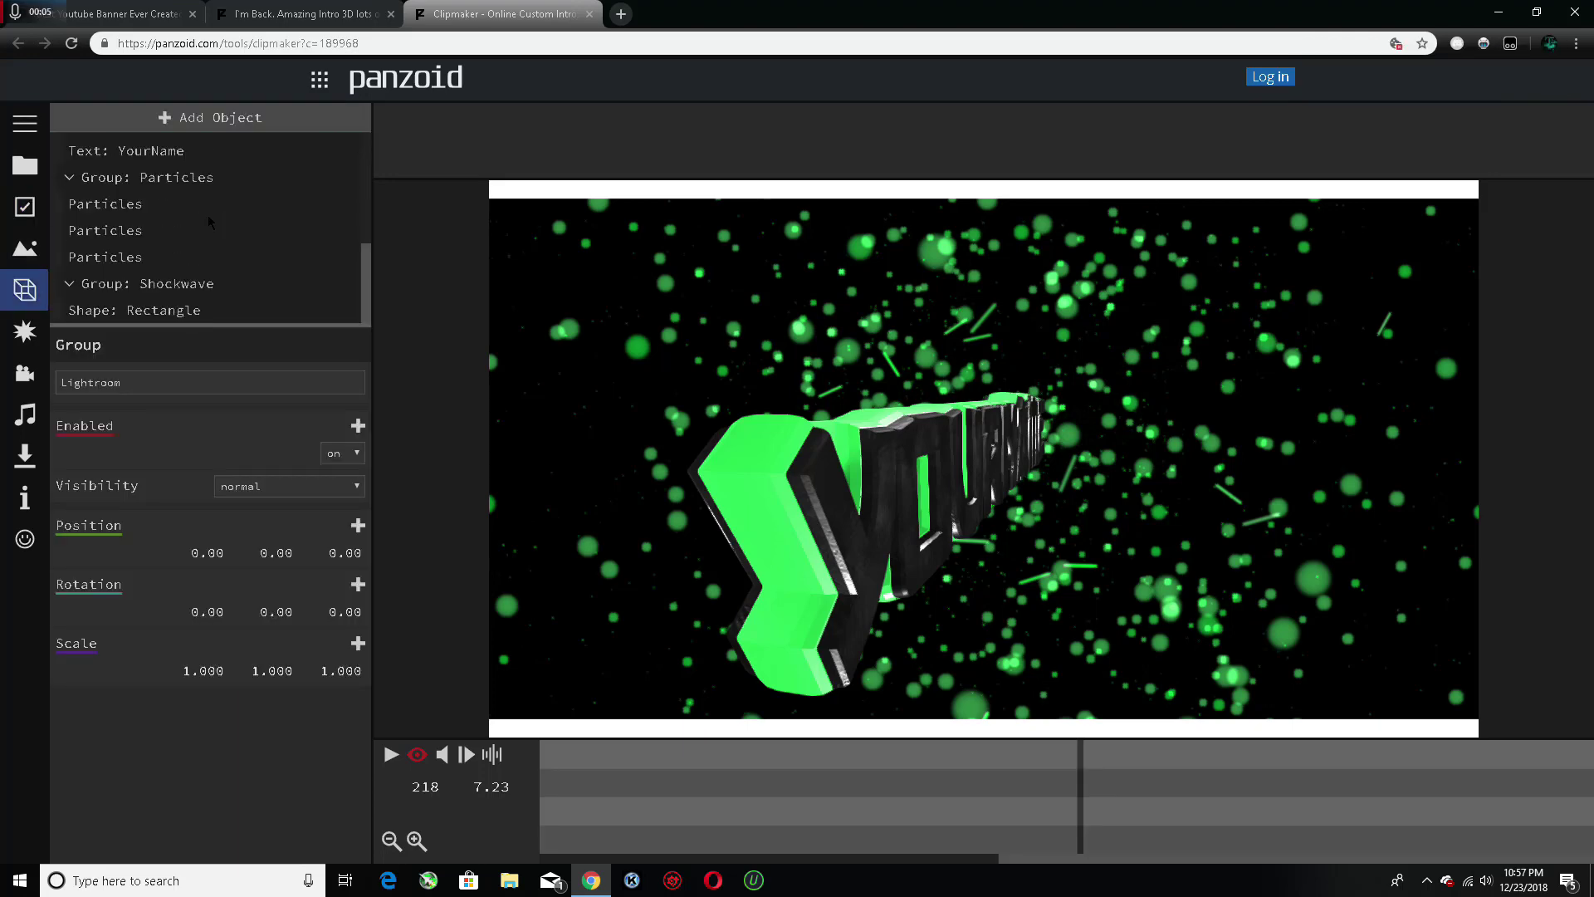
scroll(207, 214, "up", 2)
scroll(208, 214, "down", 2)
scroll(207, 214, "up", 2)
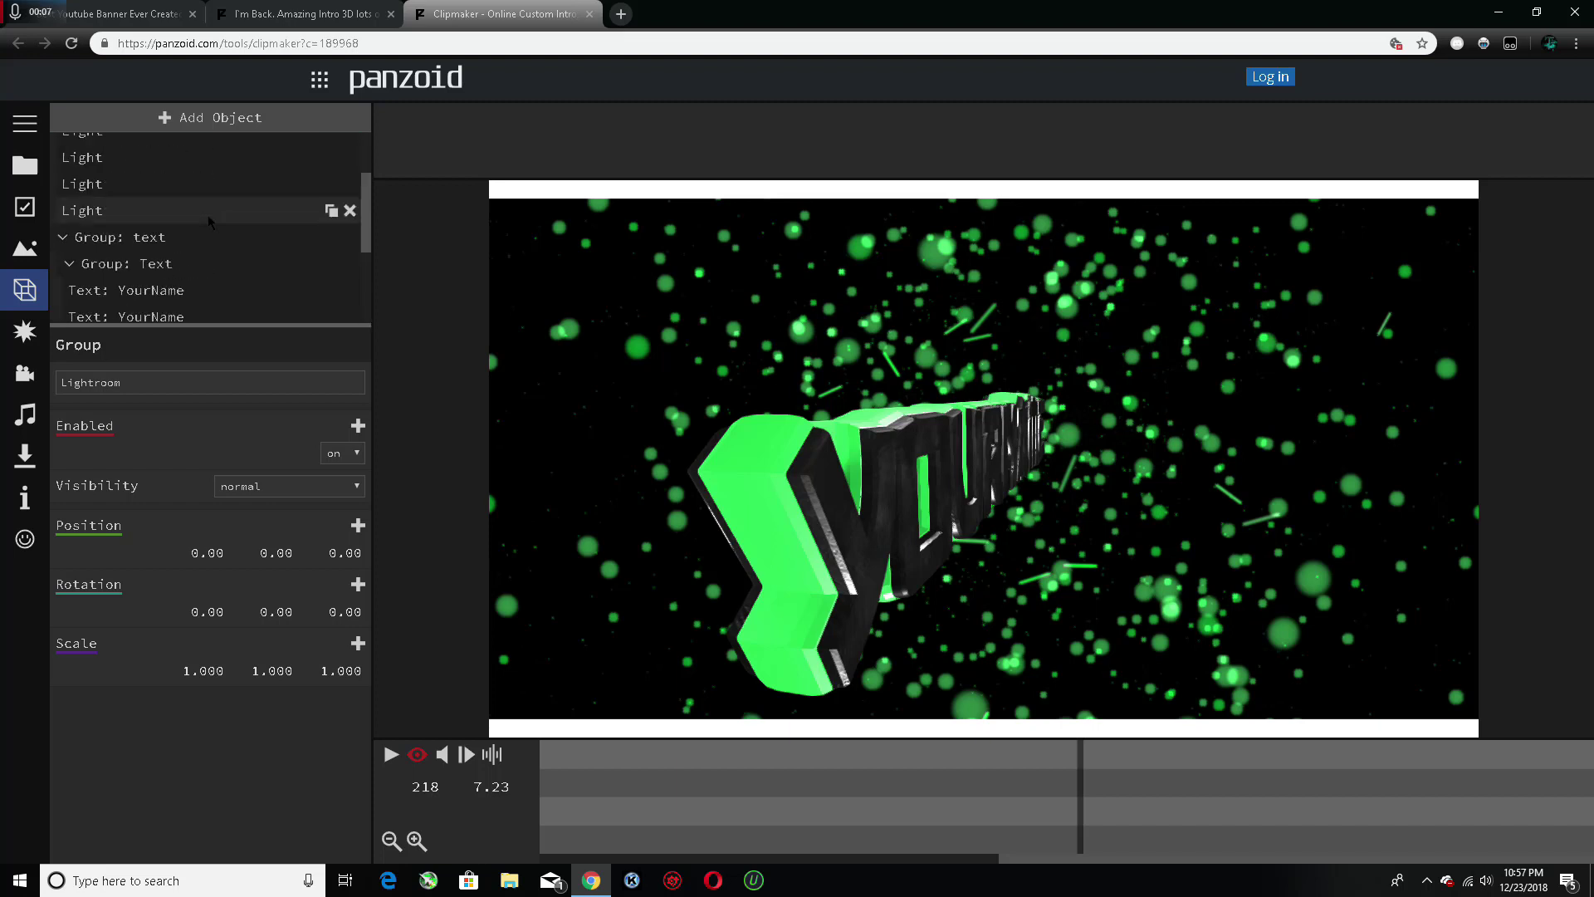
scroll(208, 216, "down", 2)
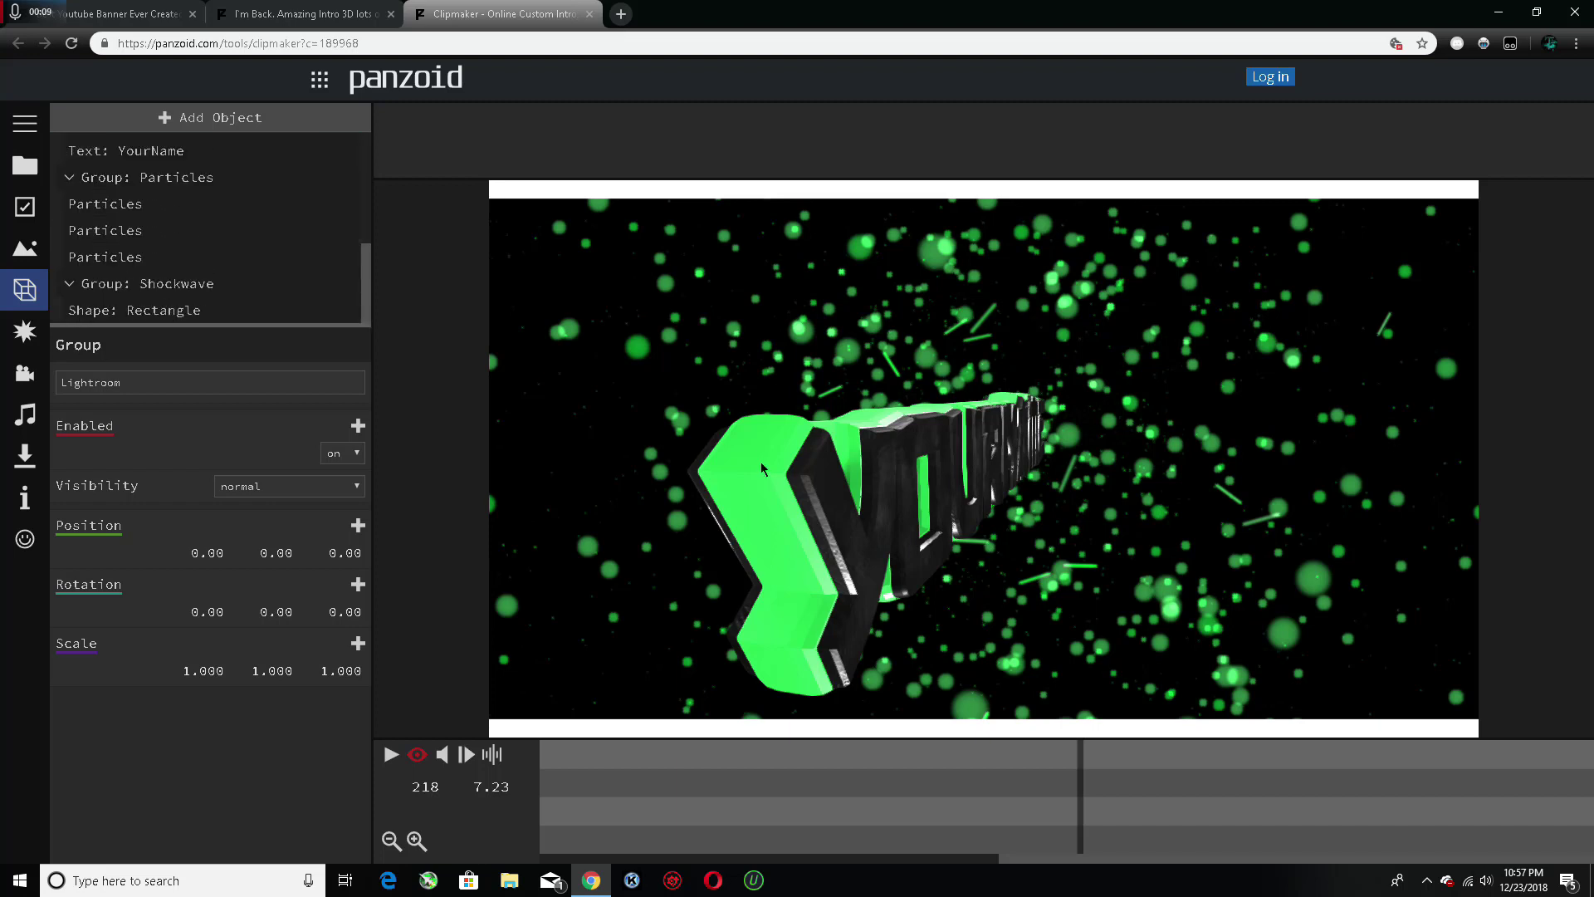
scroll(128, 237, "up", 2)
scroll(128, 235, "down", 2)
scroll(129, 234, "up", 2)
scroll(129, 232, "down", 2)
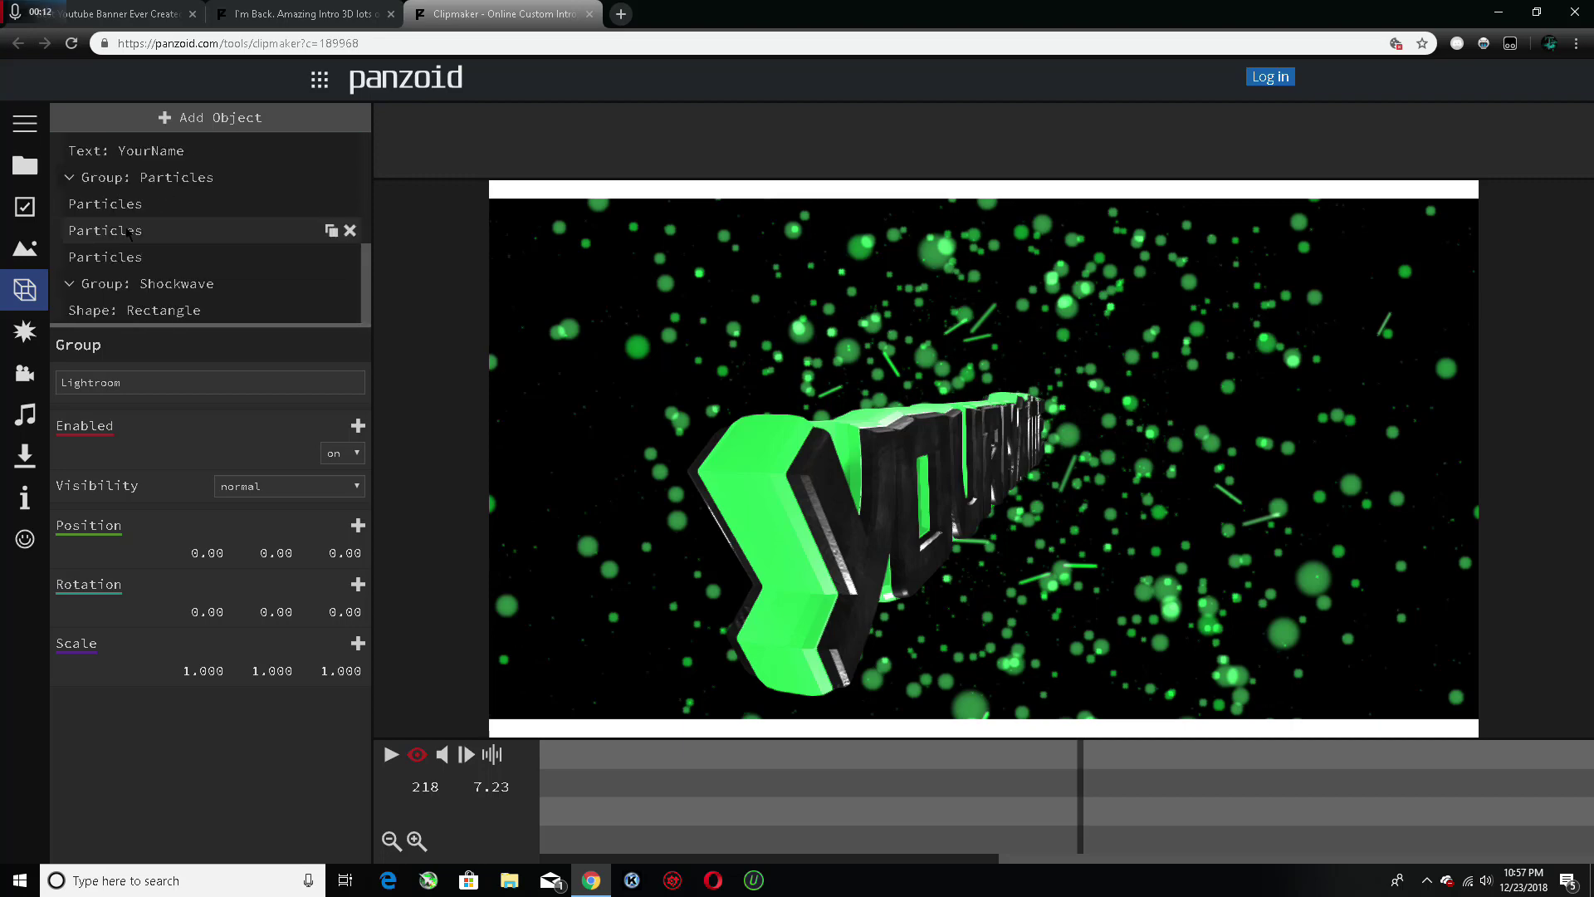
Change the second YourName 3D text, just above the Particles group, to TayHoops
left_click(181, 155)
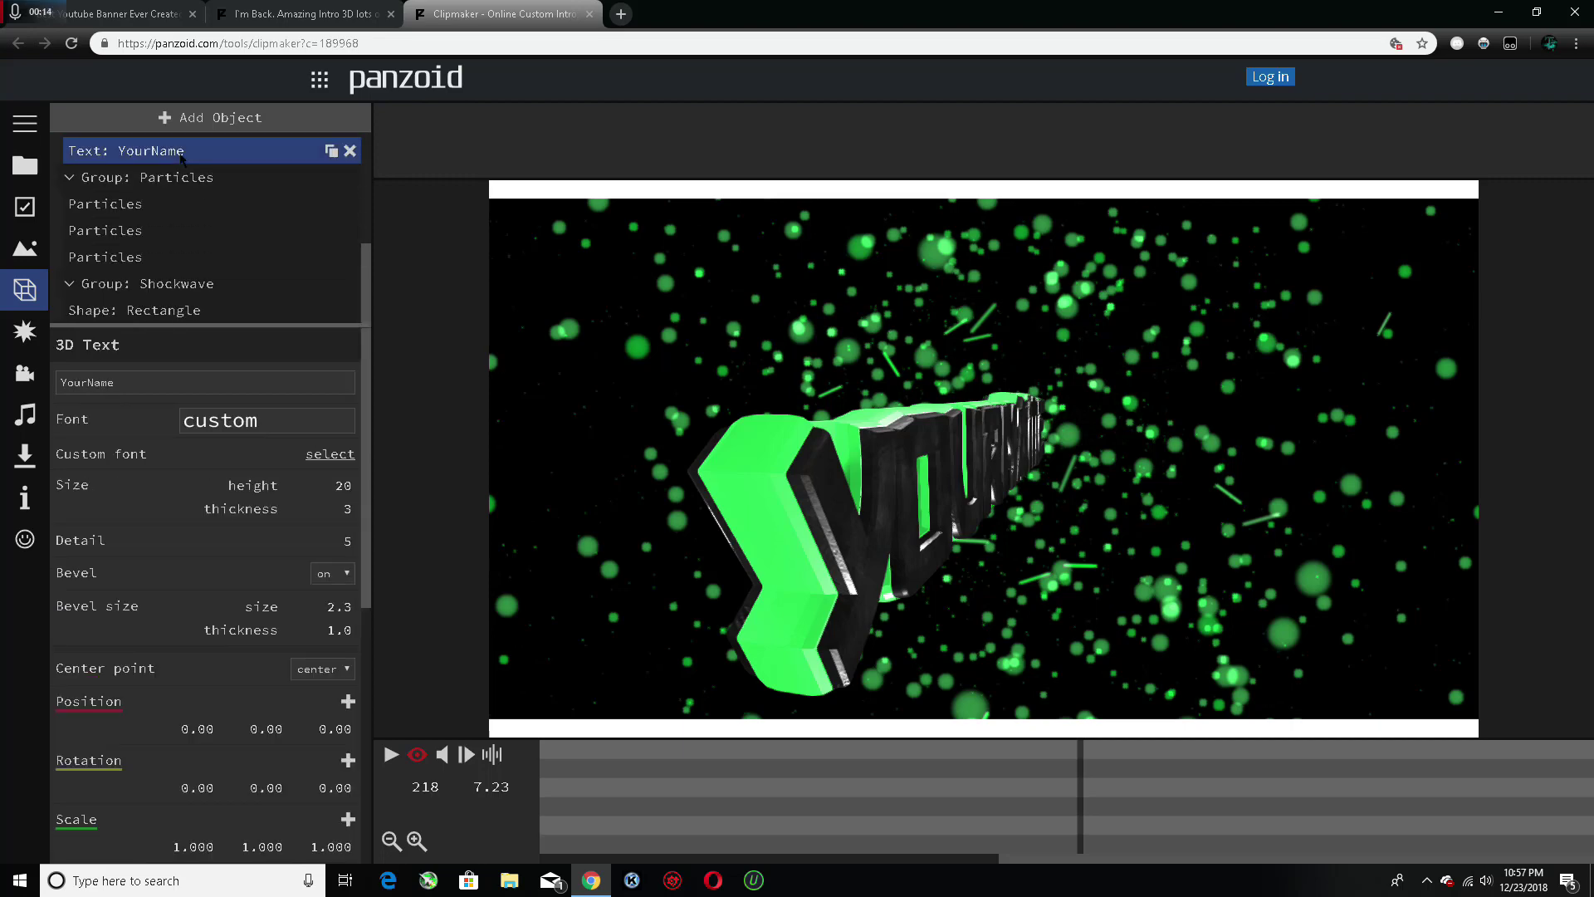
double_click(134, 380)
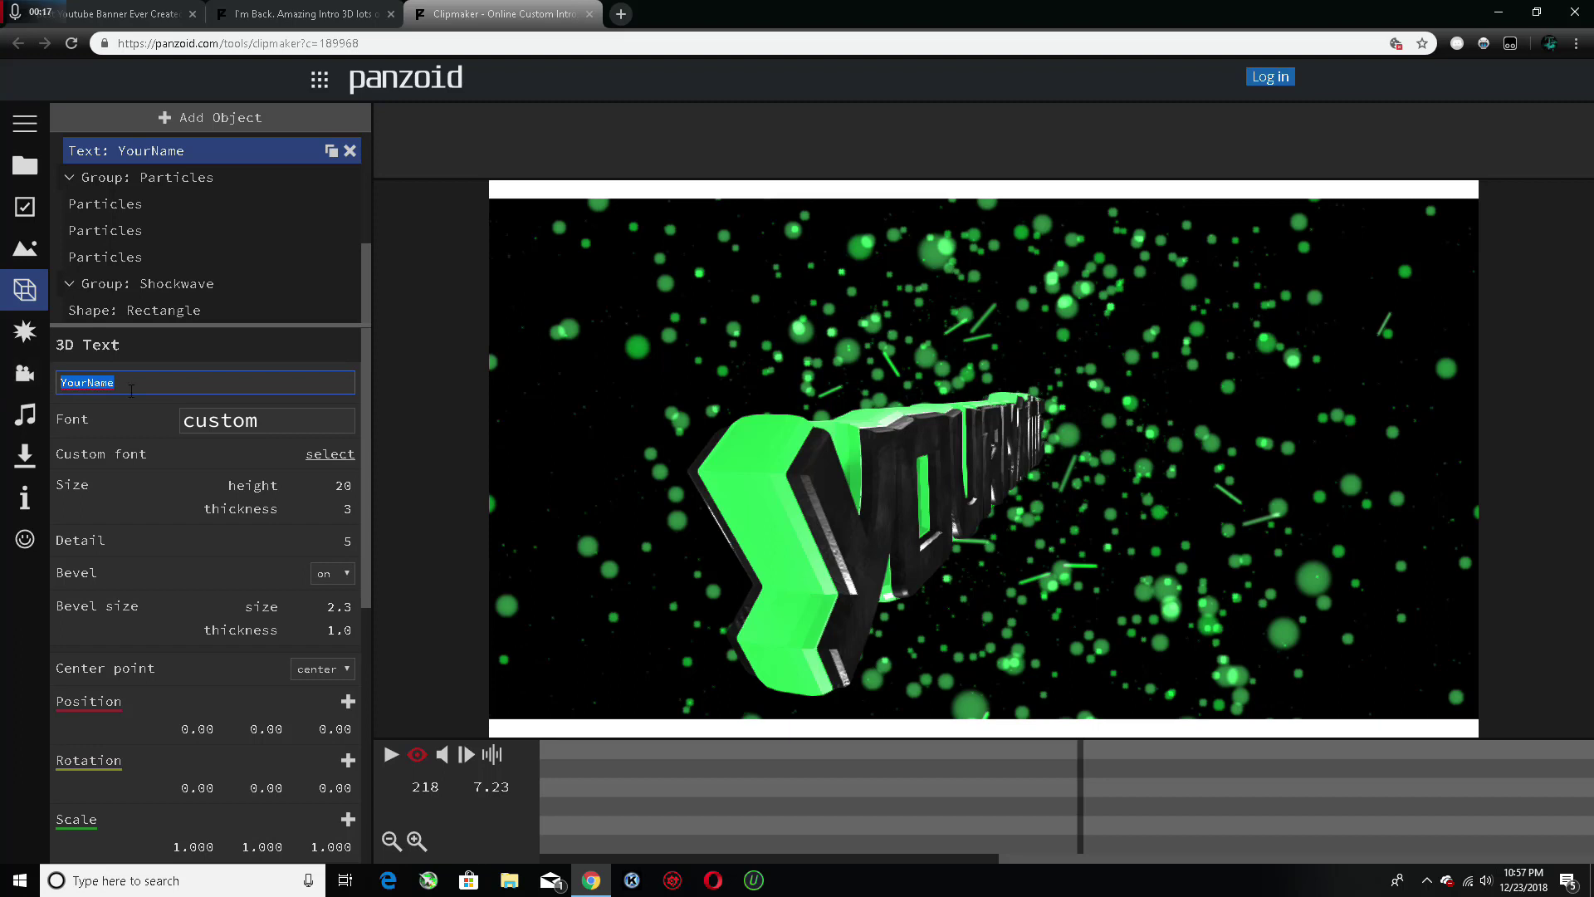
key("BackSpace")
type("TayHoops")
key("Return")
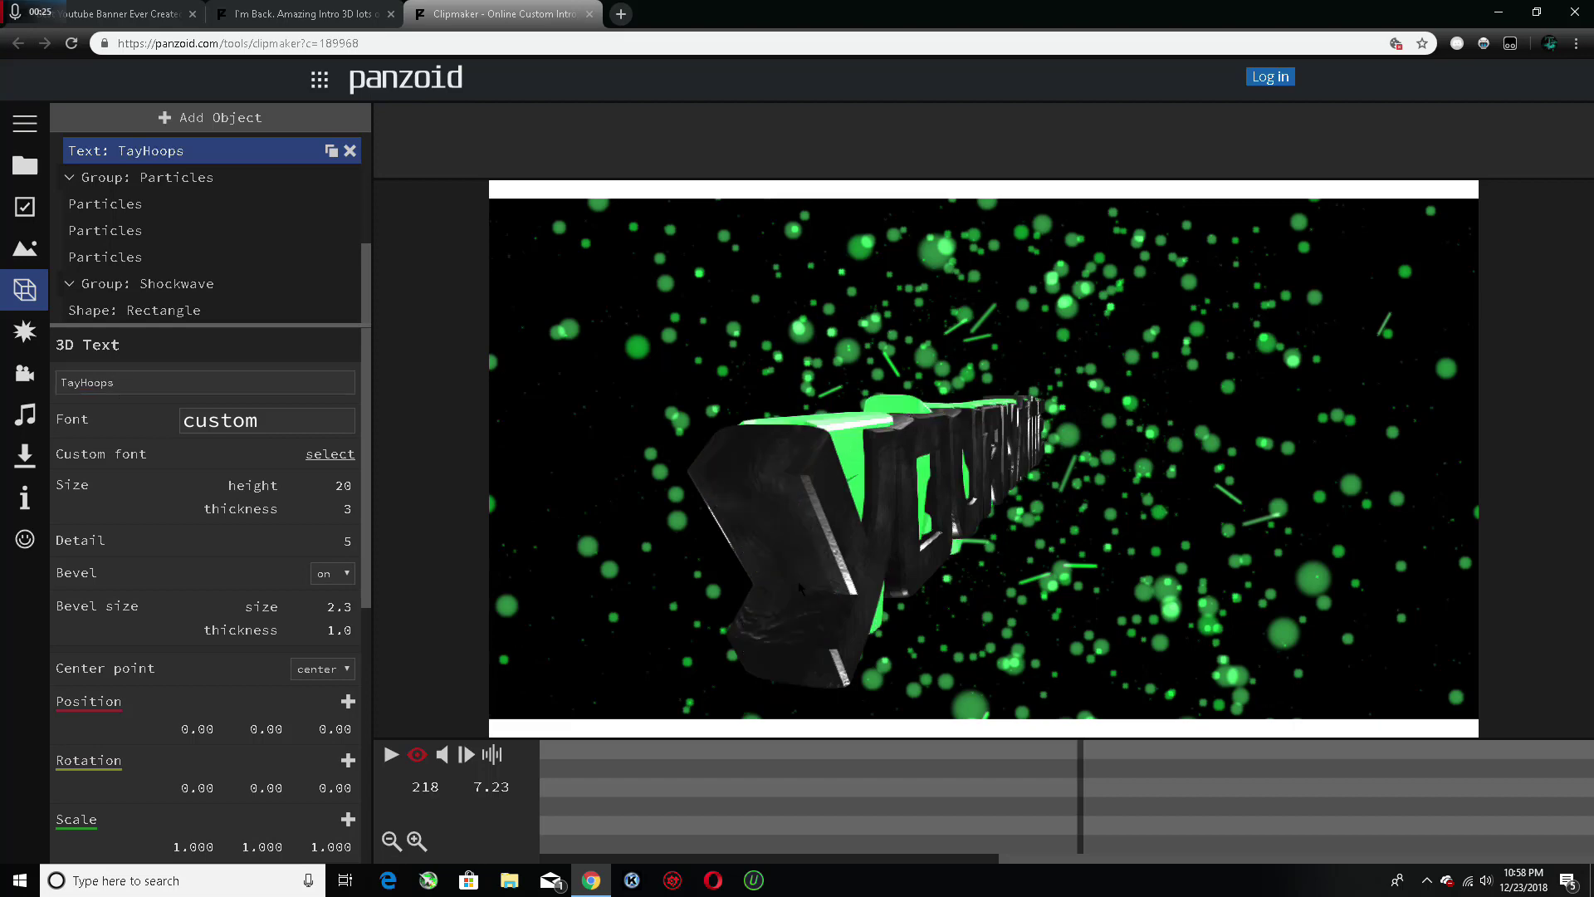
Turn off the camera view and inspect the edited 3D text in the scene
left_click(414, 757)
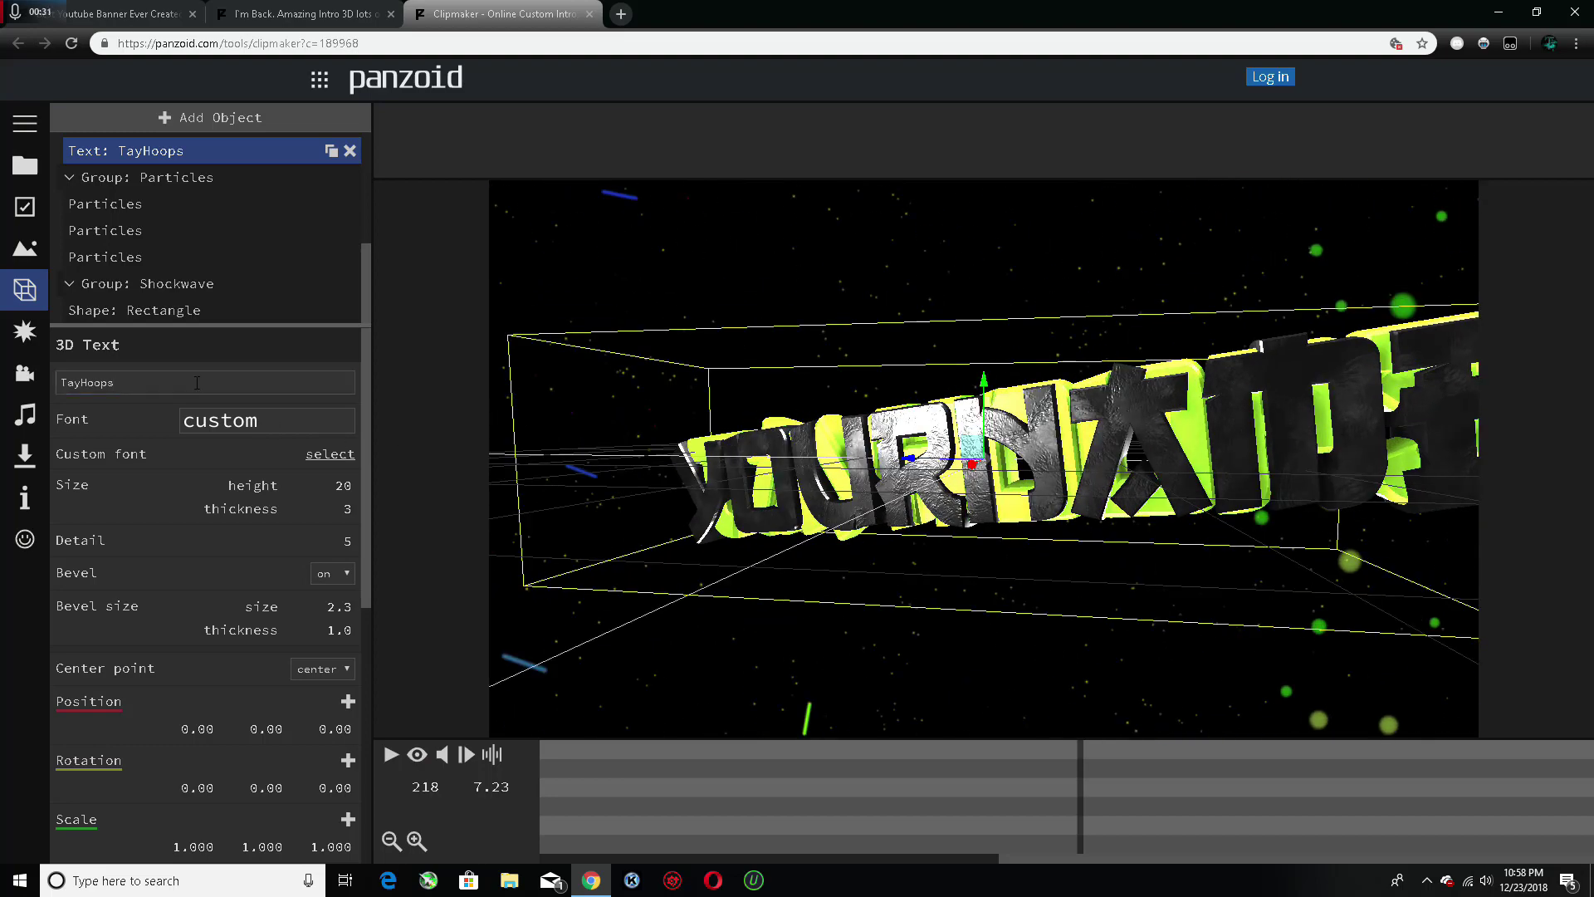
left_click(201, 199)
left_click(196, 152)
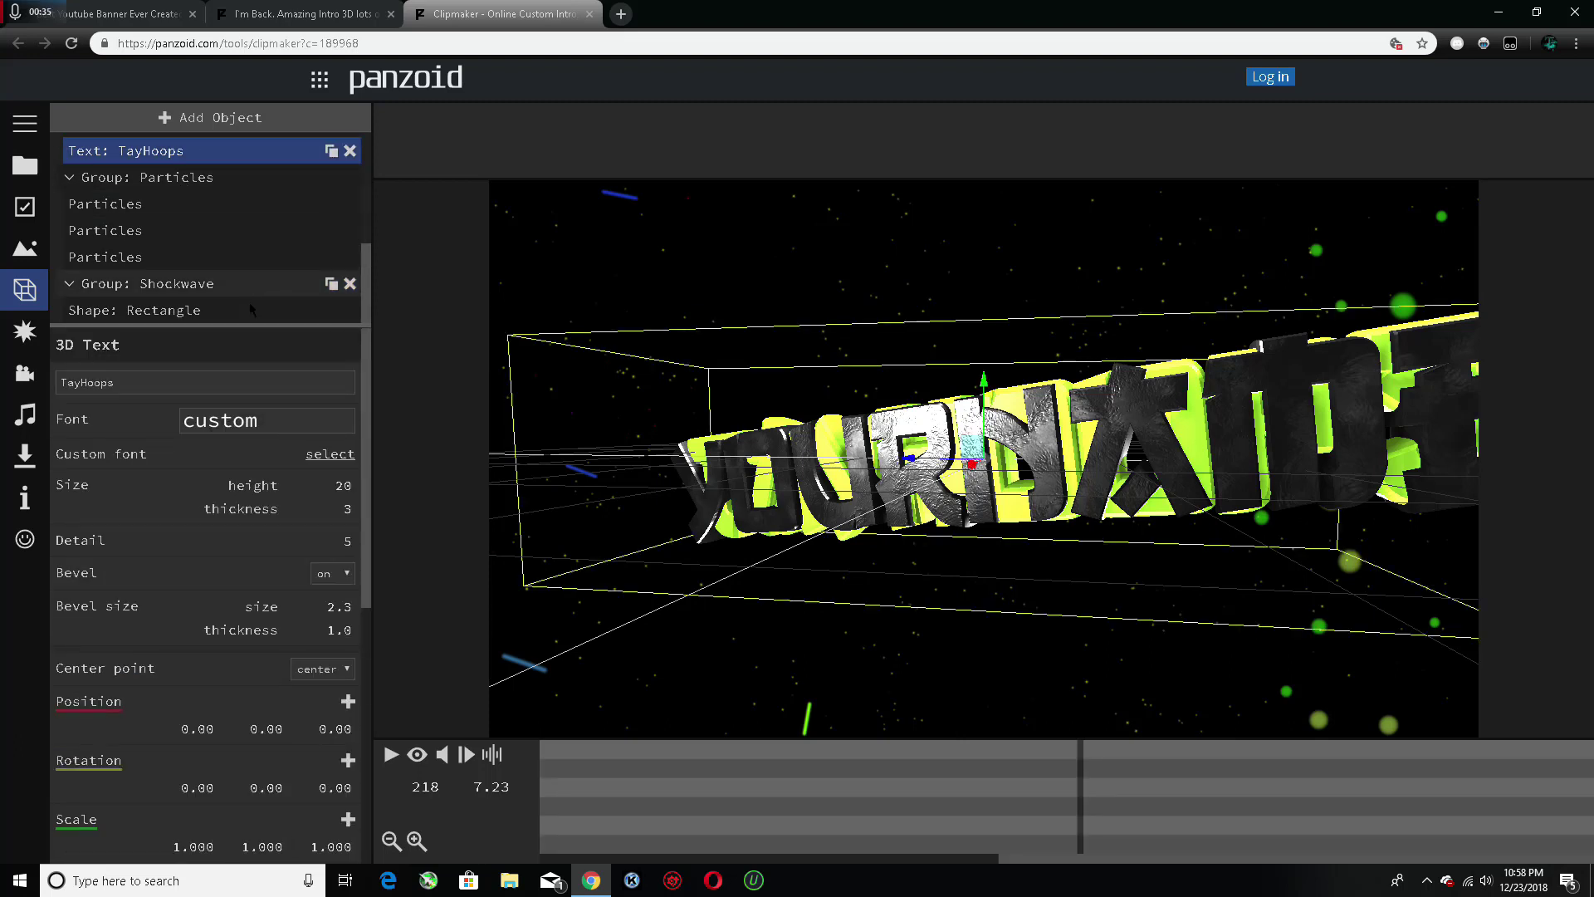
left_click(143, 398)
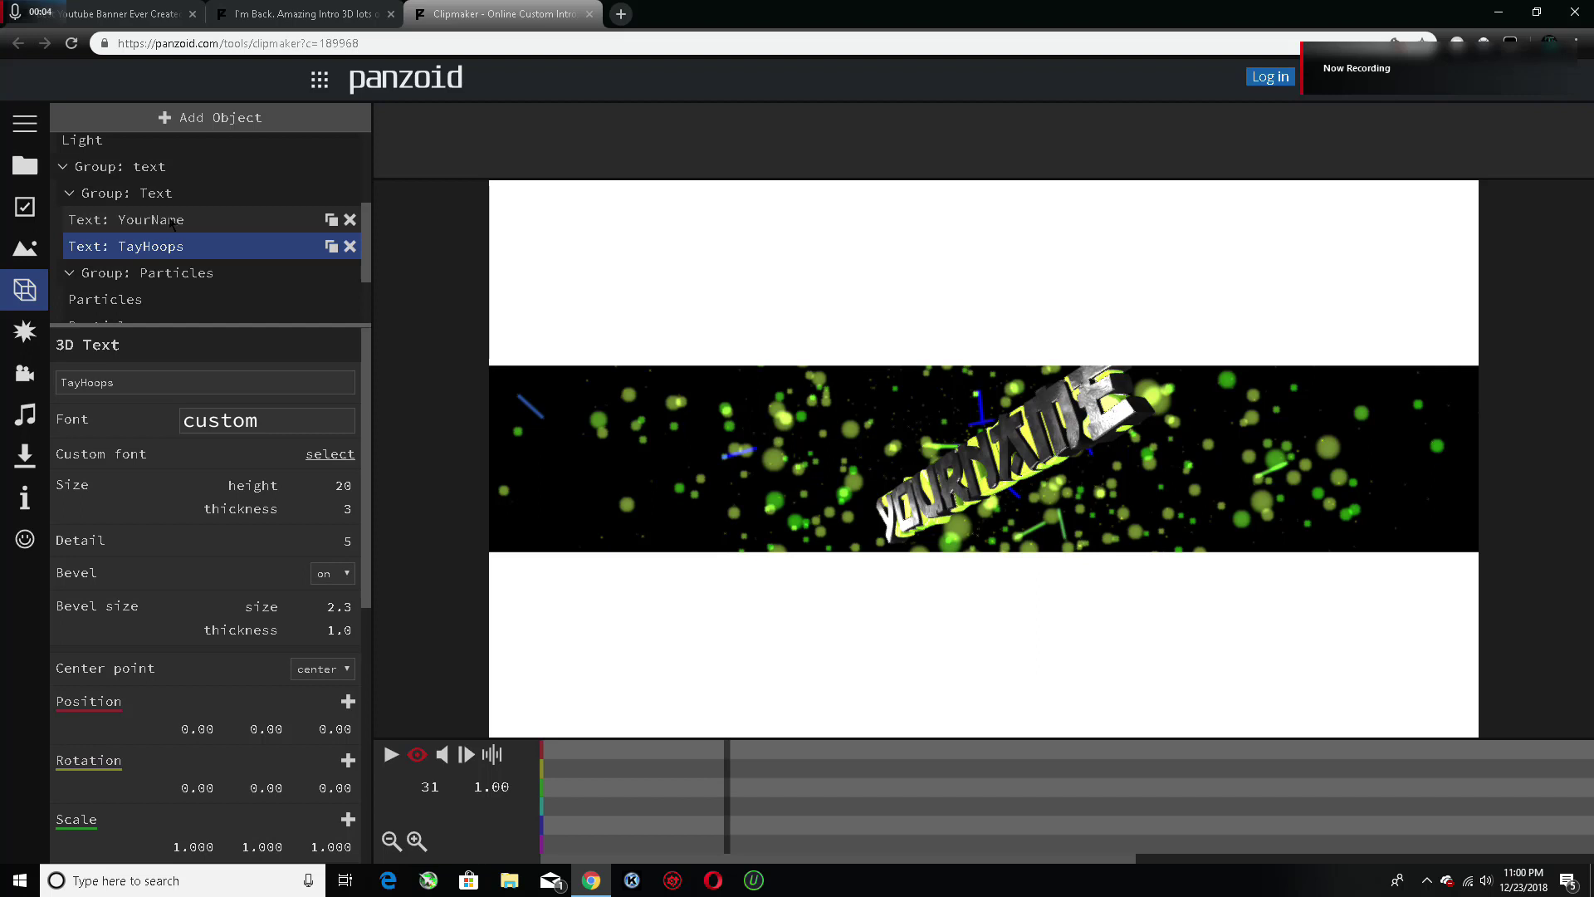
Change the remaining YourName 3D text in the Text group to TayHoops
left_click(174, 221)
double_click(159, 382)
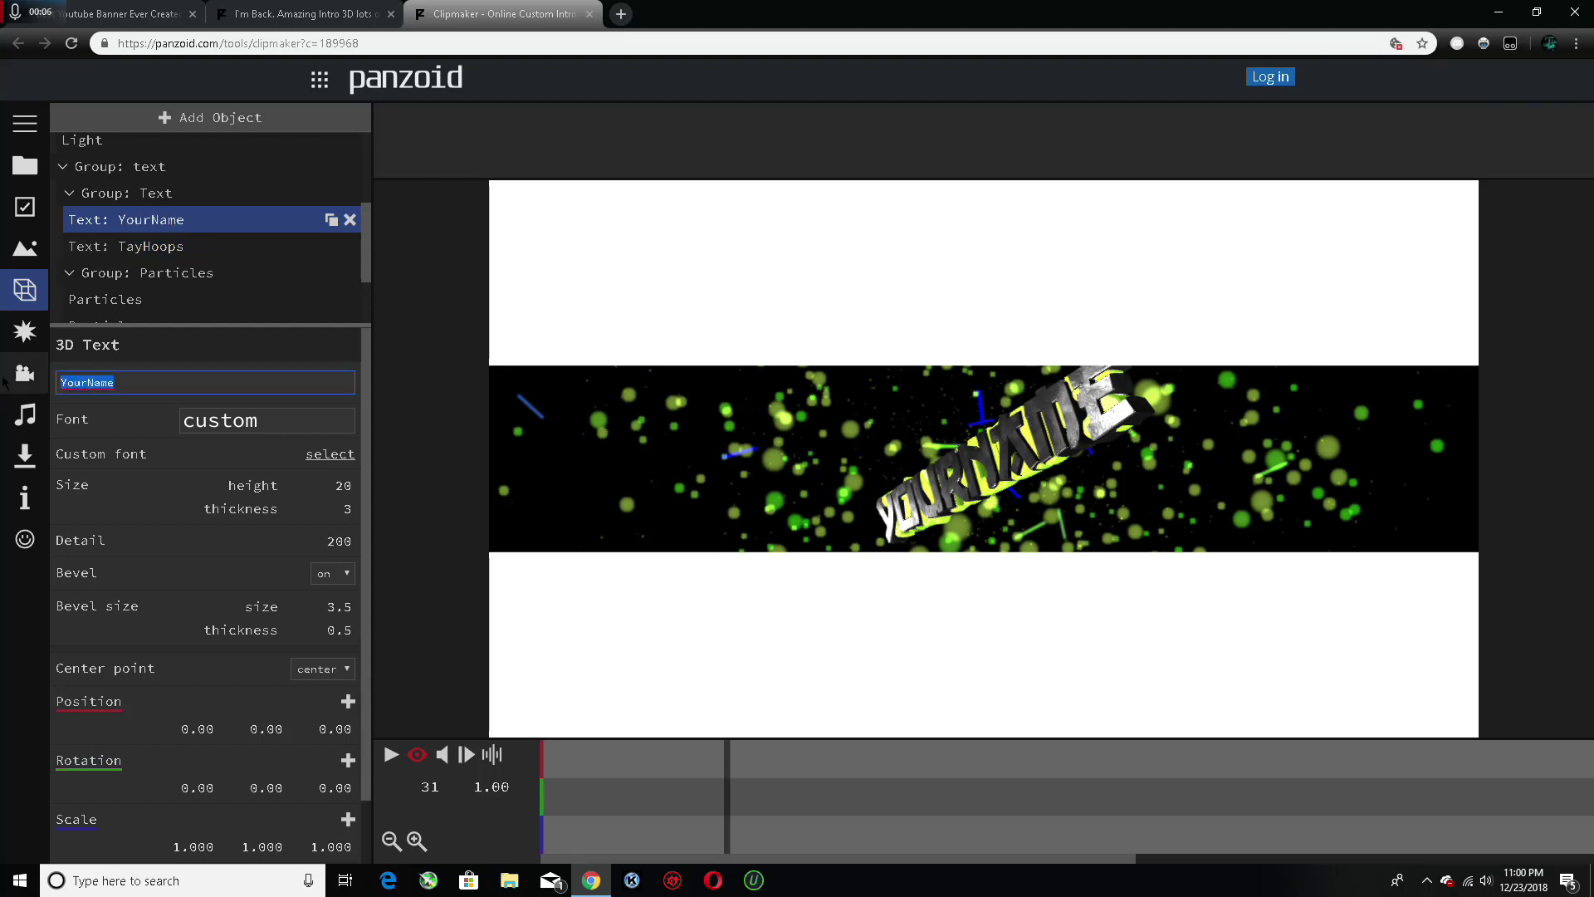
type("TayHoops")
key("Return")
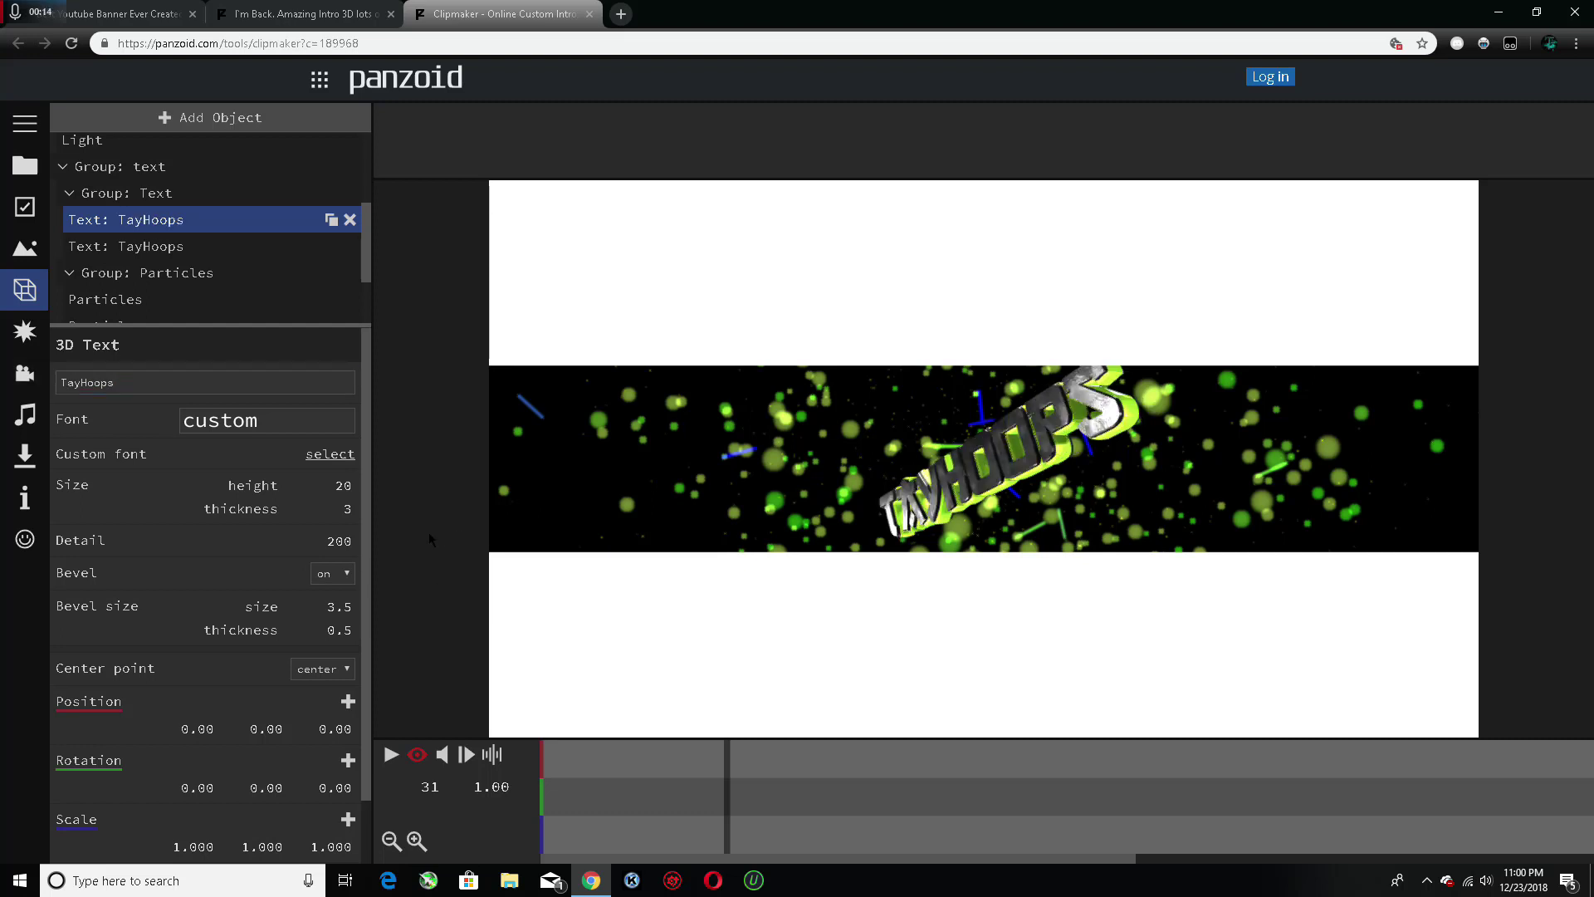
Turn off the camera view and browse the Camera Roll images available as the 3D text's texture without choosing one
left_click(417, 754)
scroll(301, 633, "down", 5)
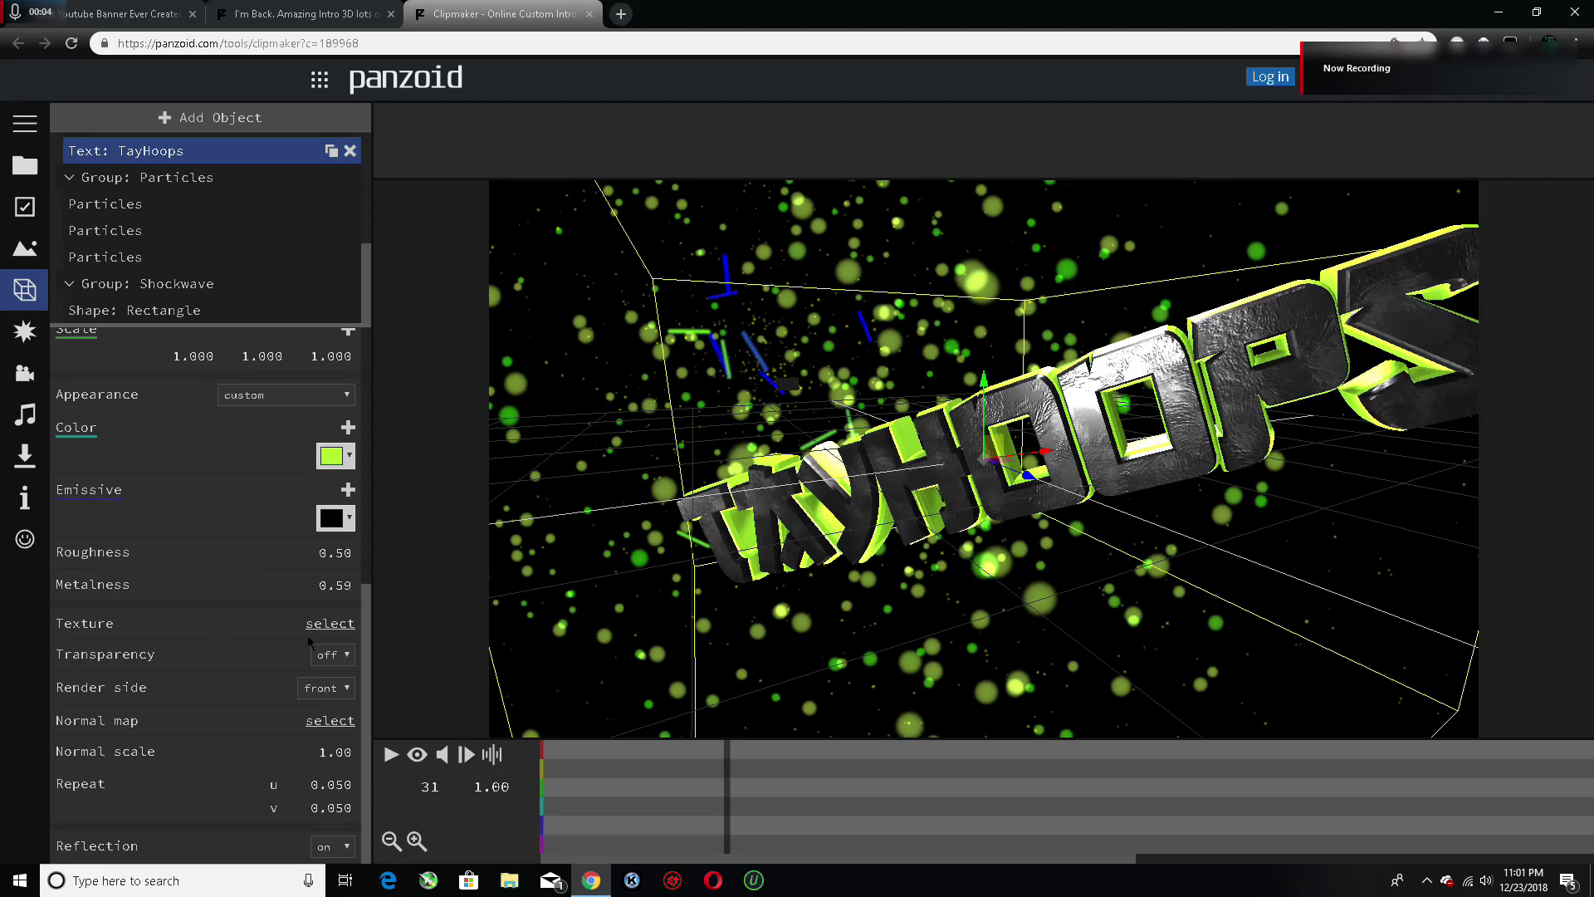
left_click(332, 623)
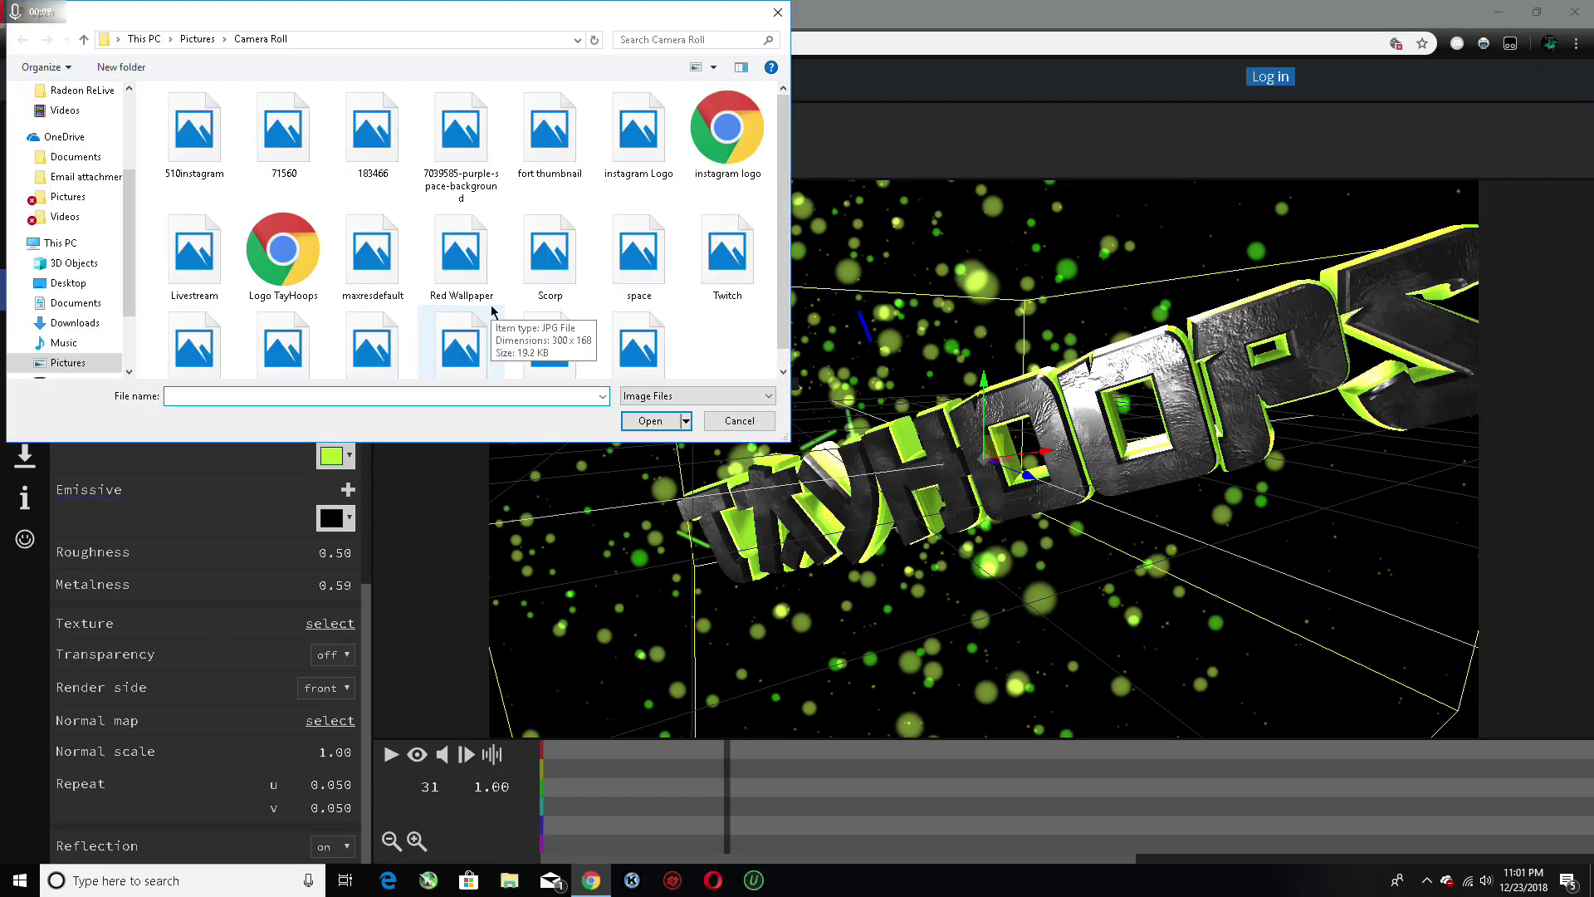
left_click(785, 12)
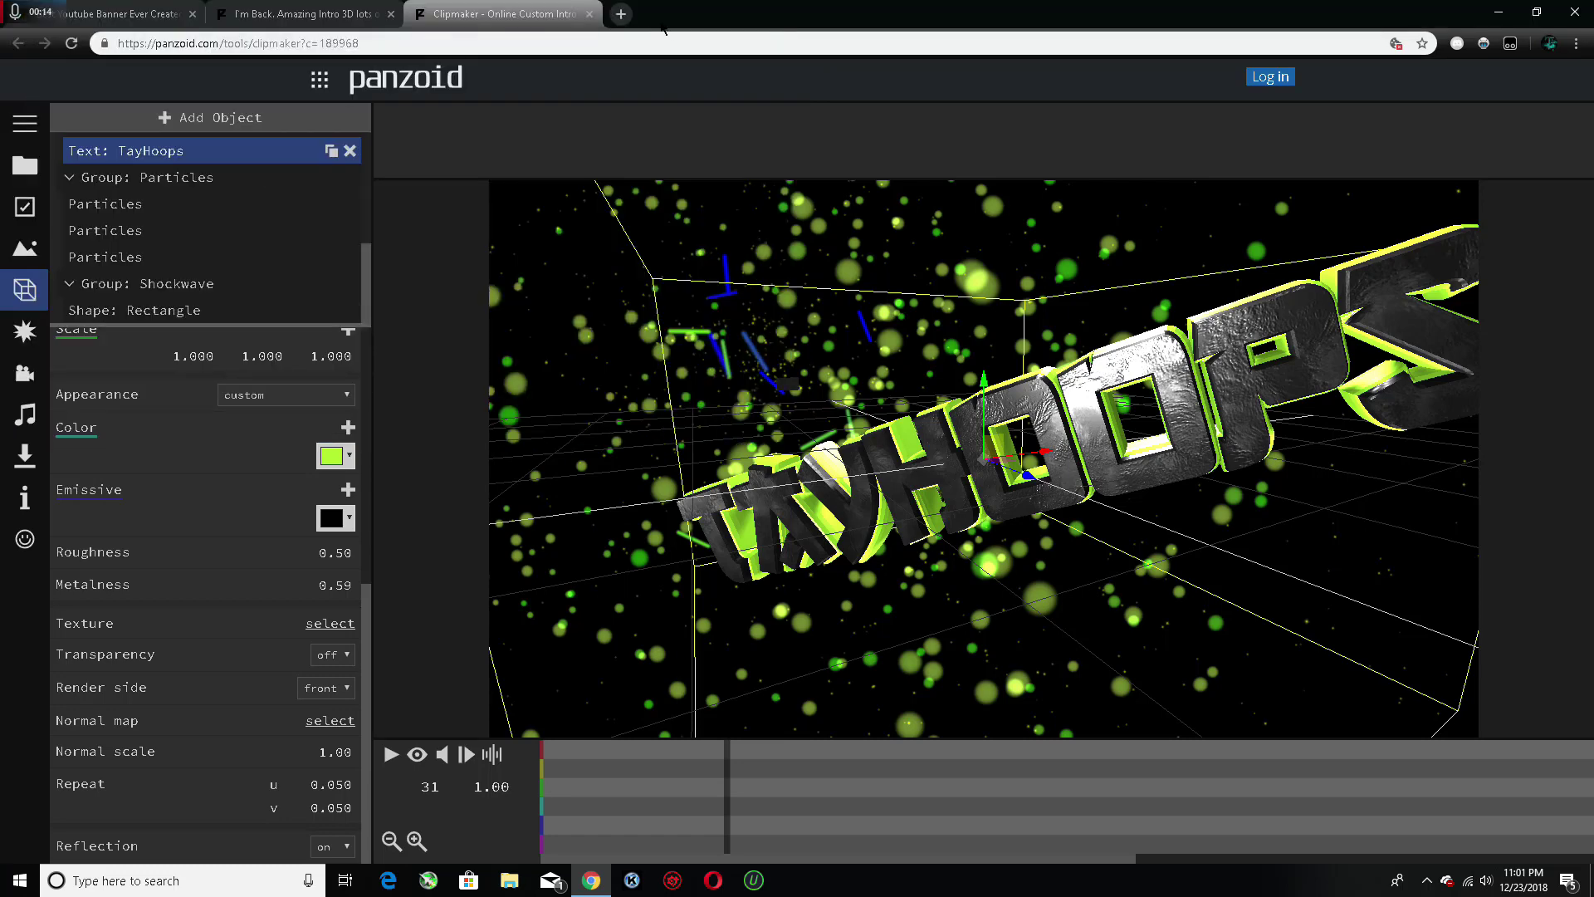
left_click(621, 15)
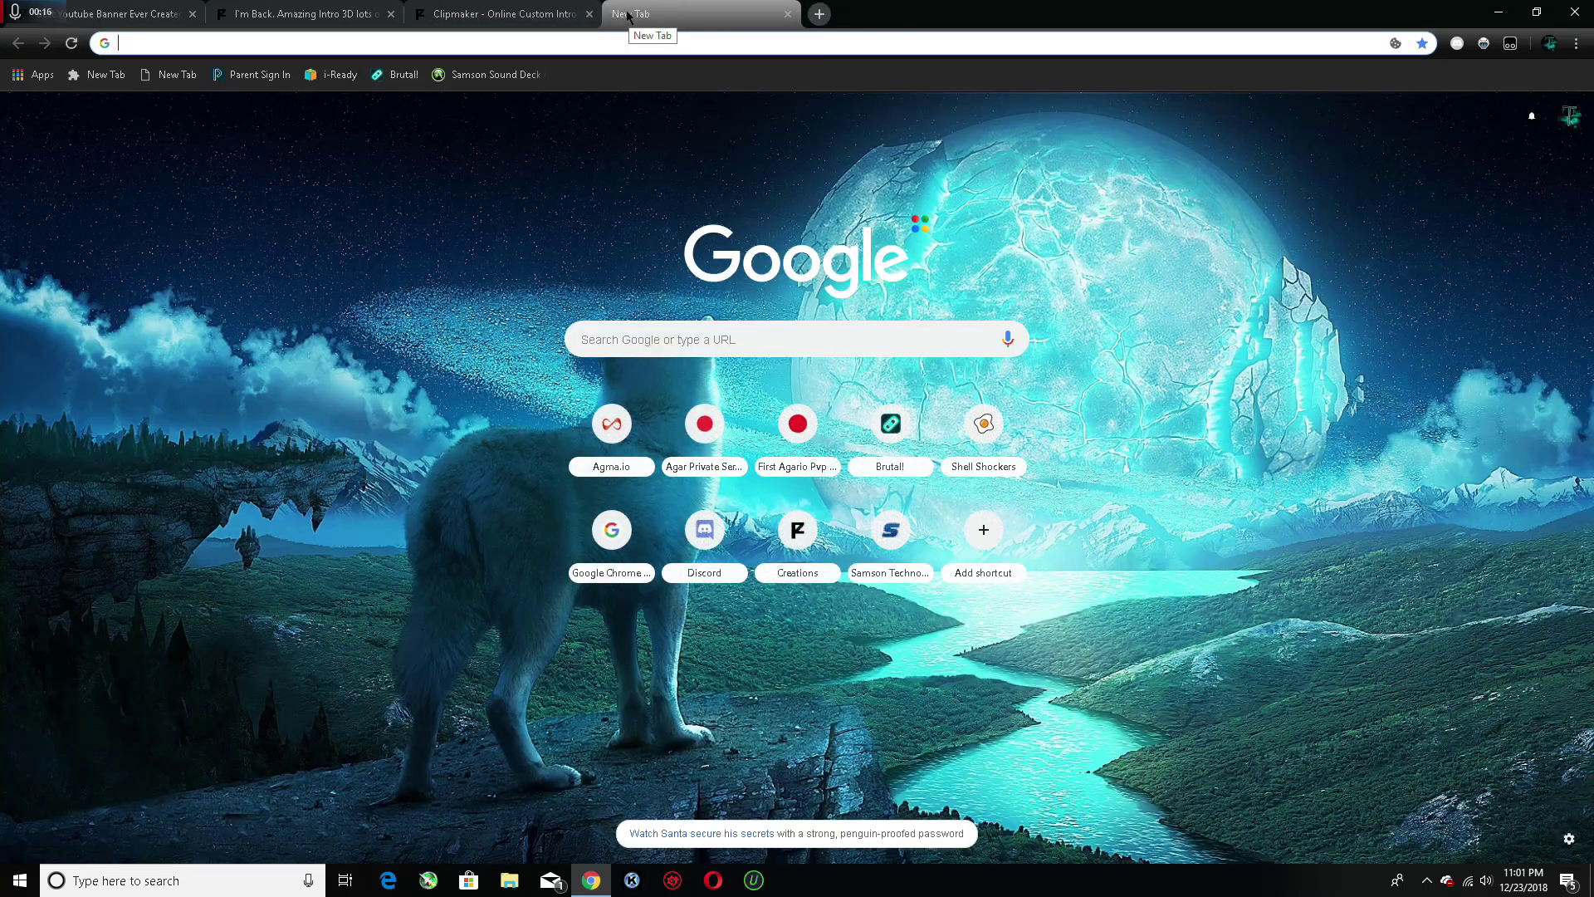
left_click(787, 14)
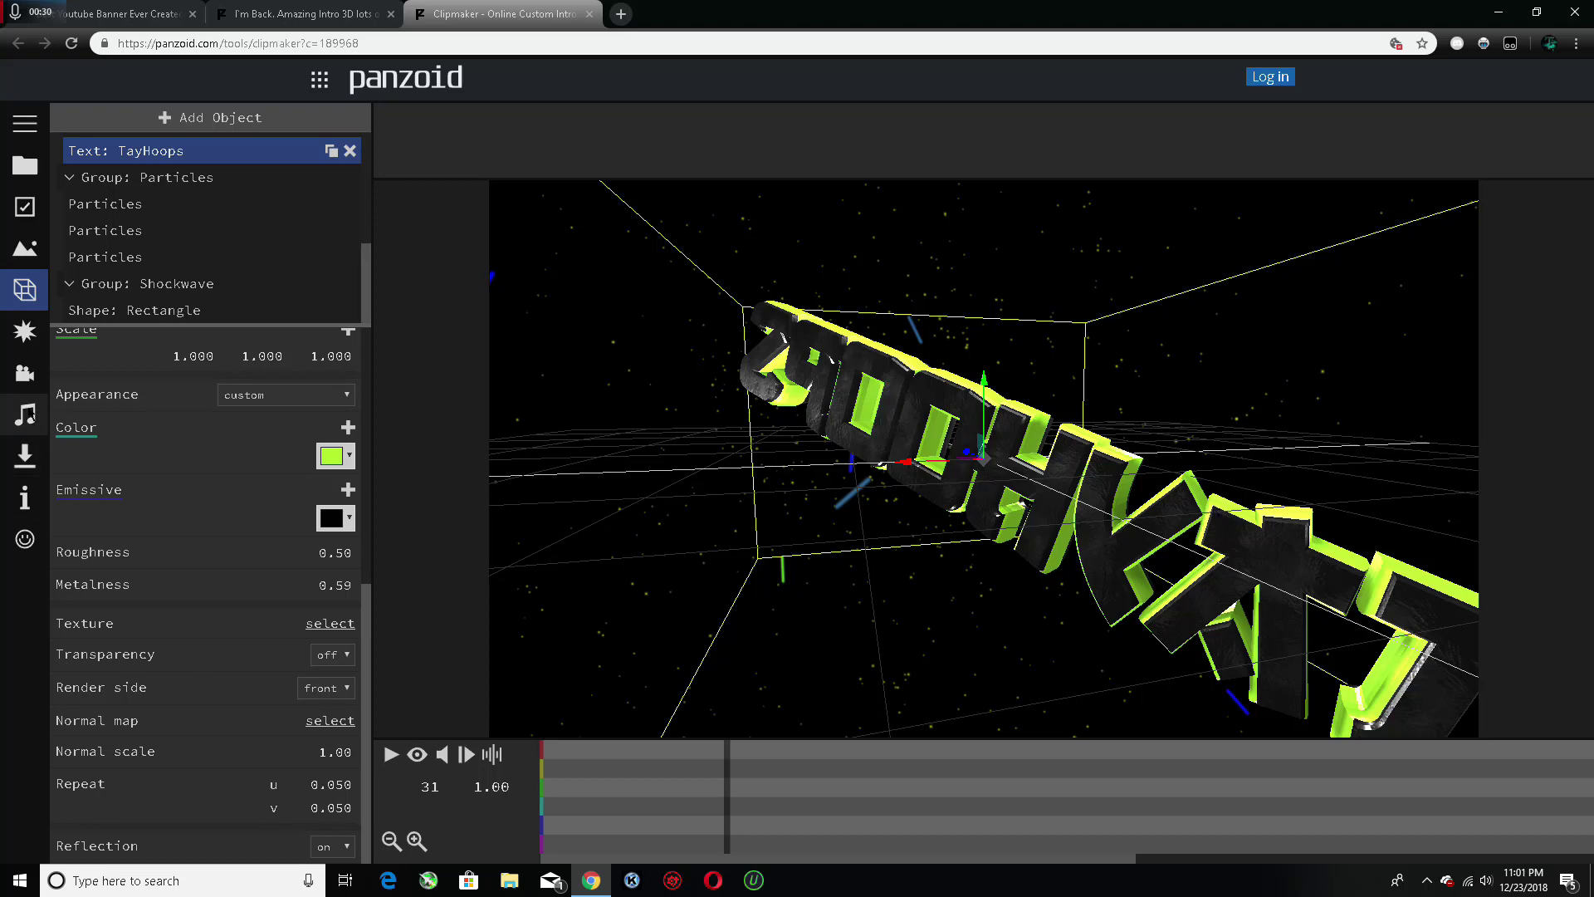
Check the audio track settings and start the video render in good quality mode
left_click(63, 415)
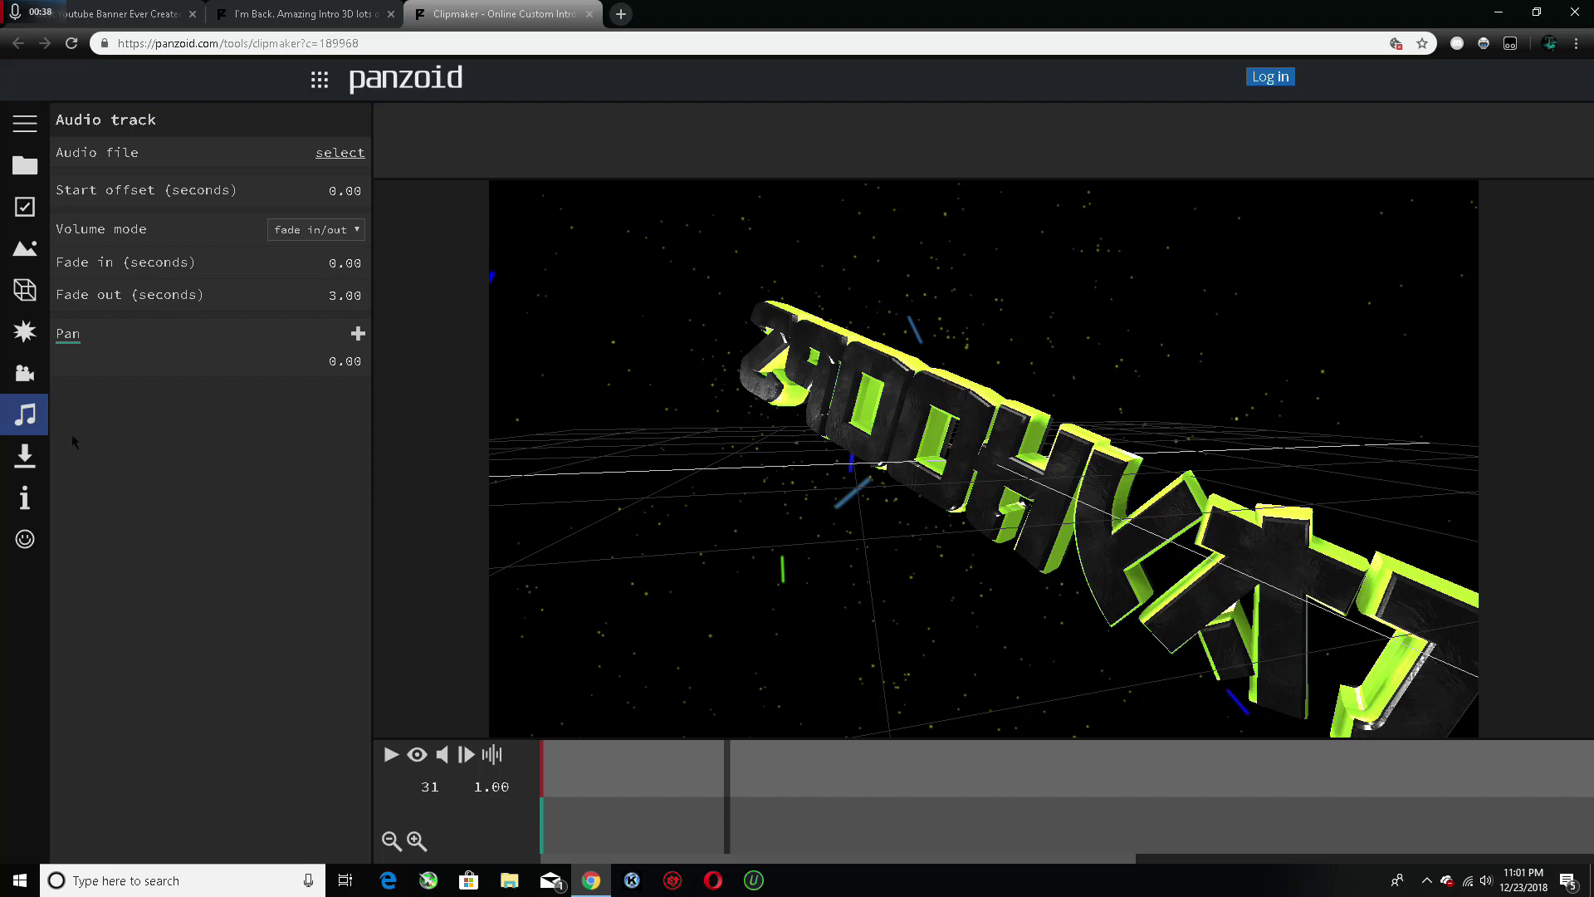
left_click(45, 453)
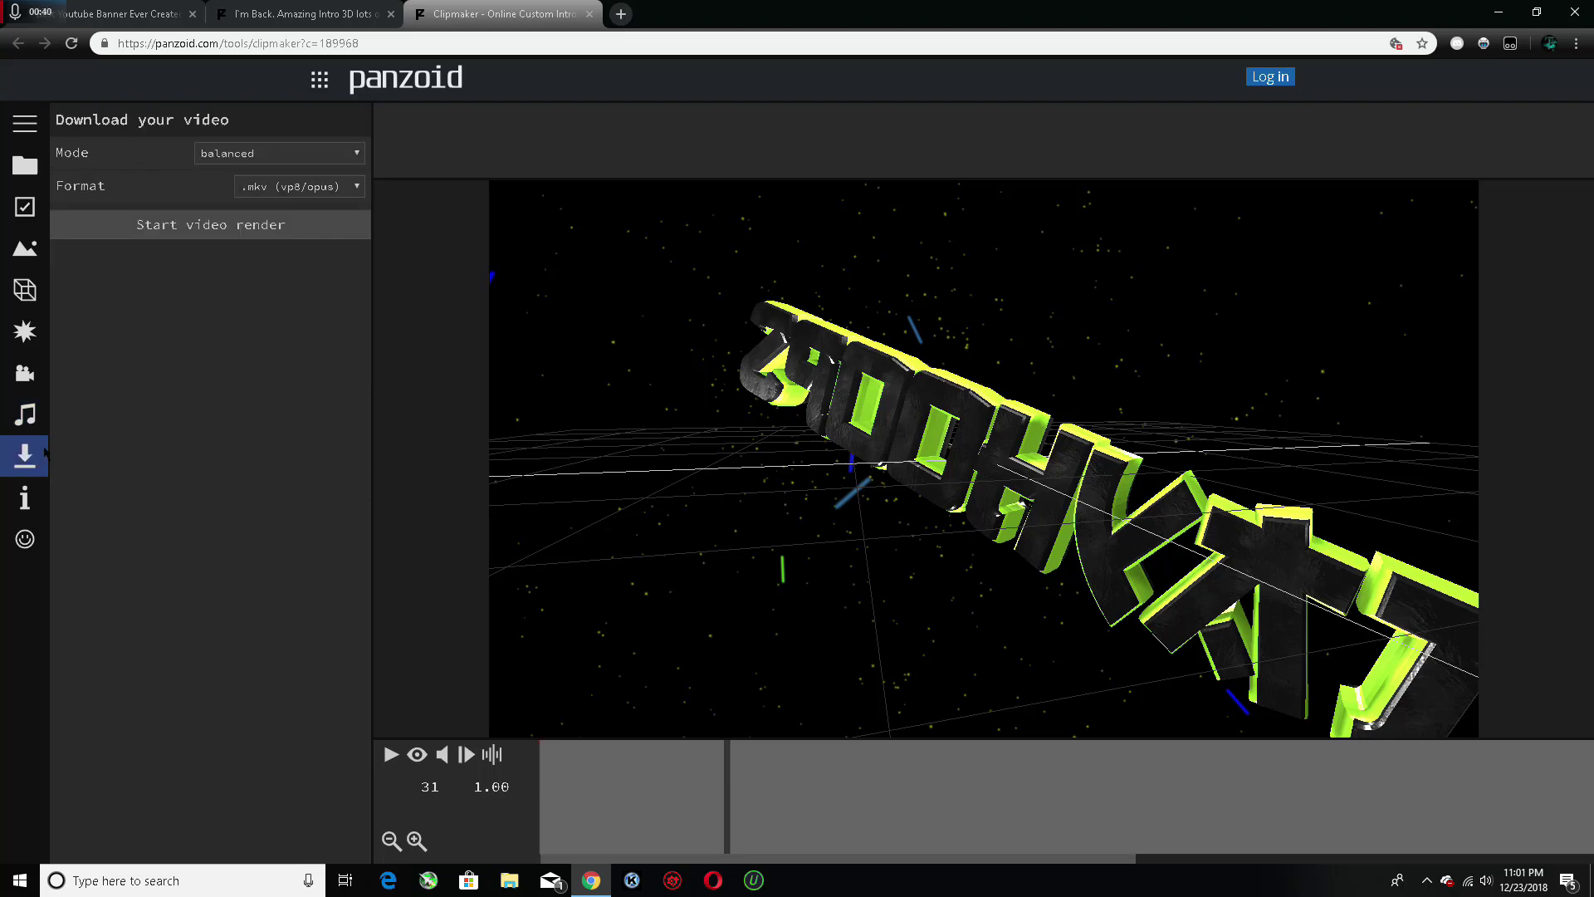
left_click(258, 156)
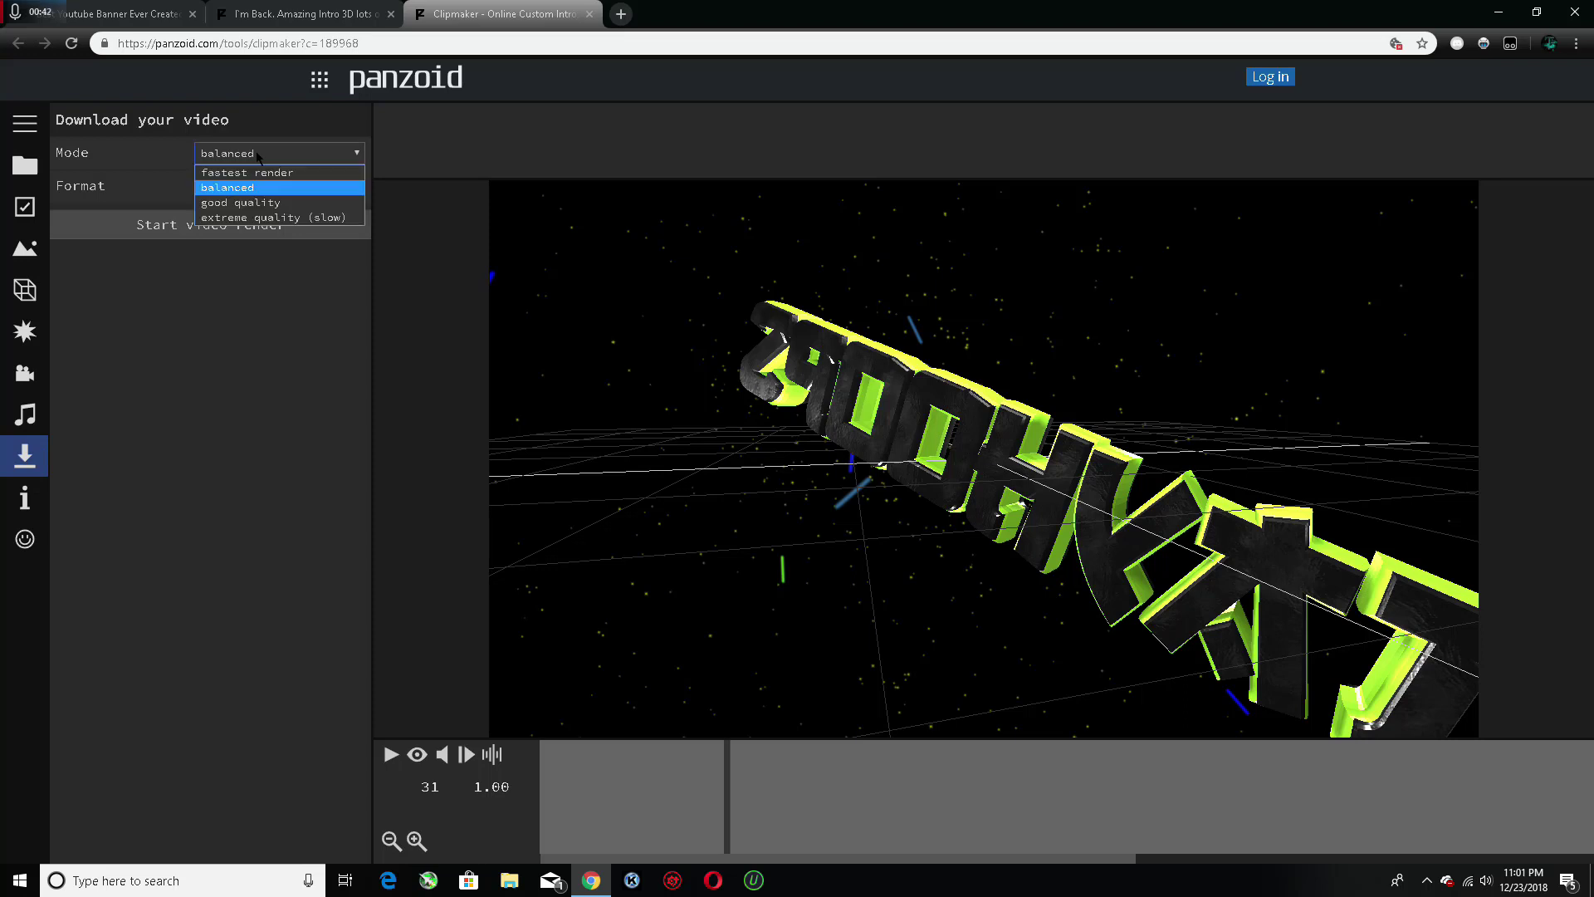
left_click(271, 203)
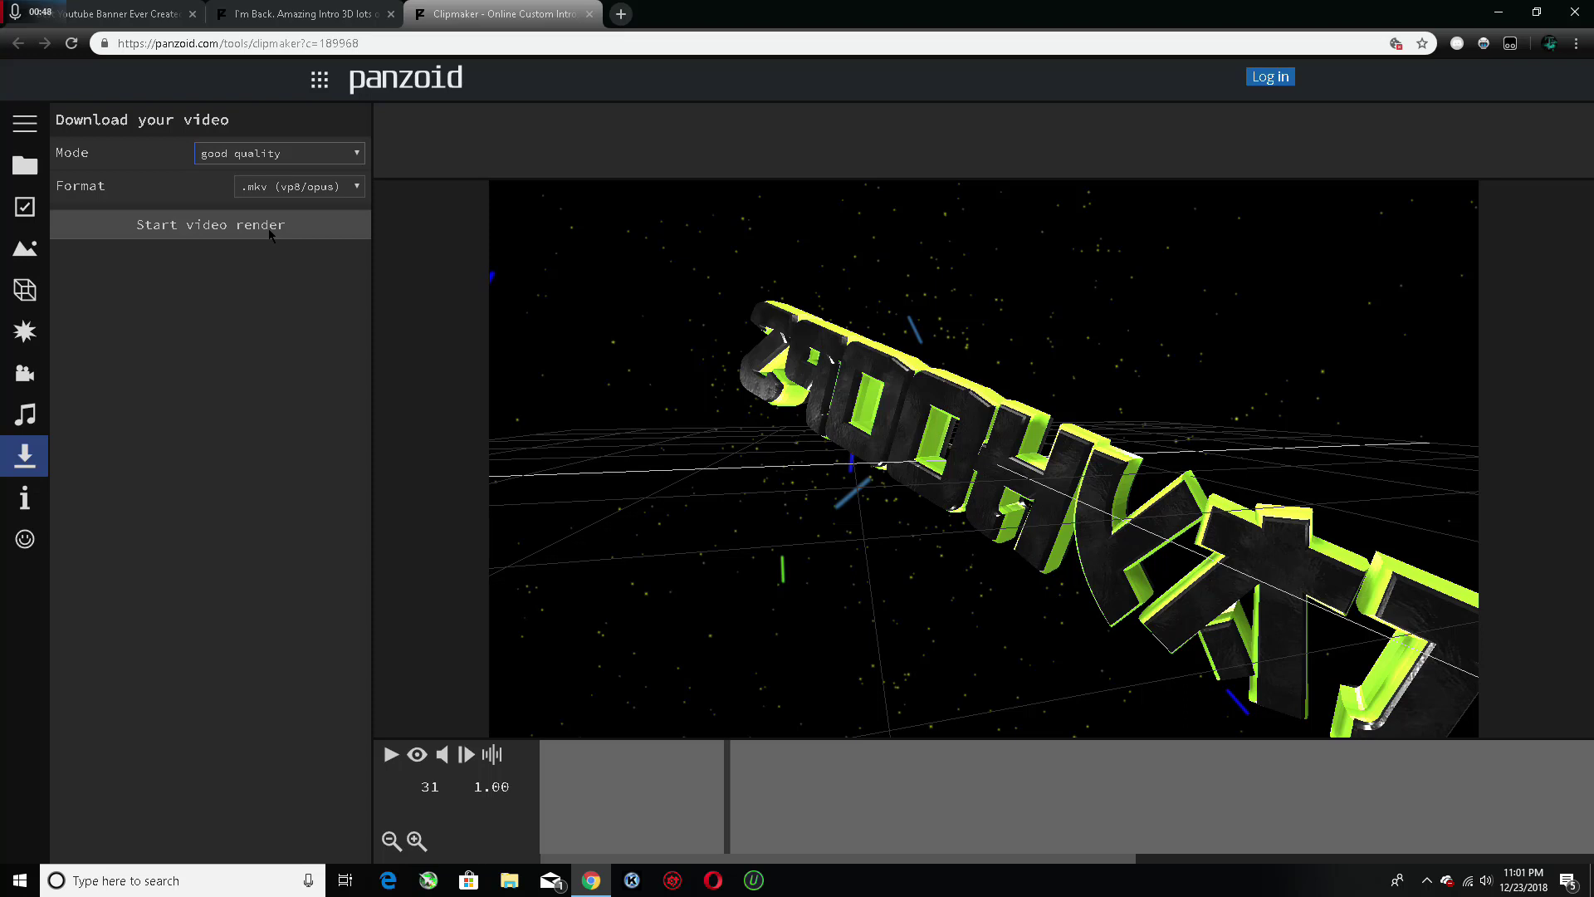
left_click(268, 226)
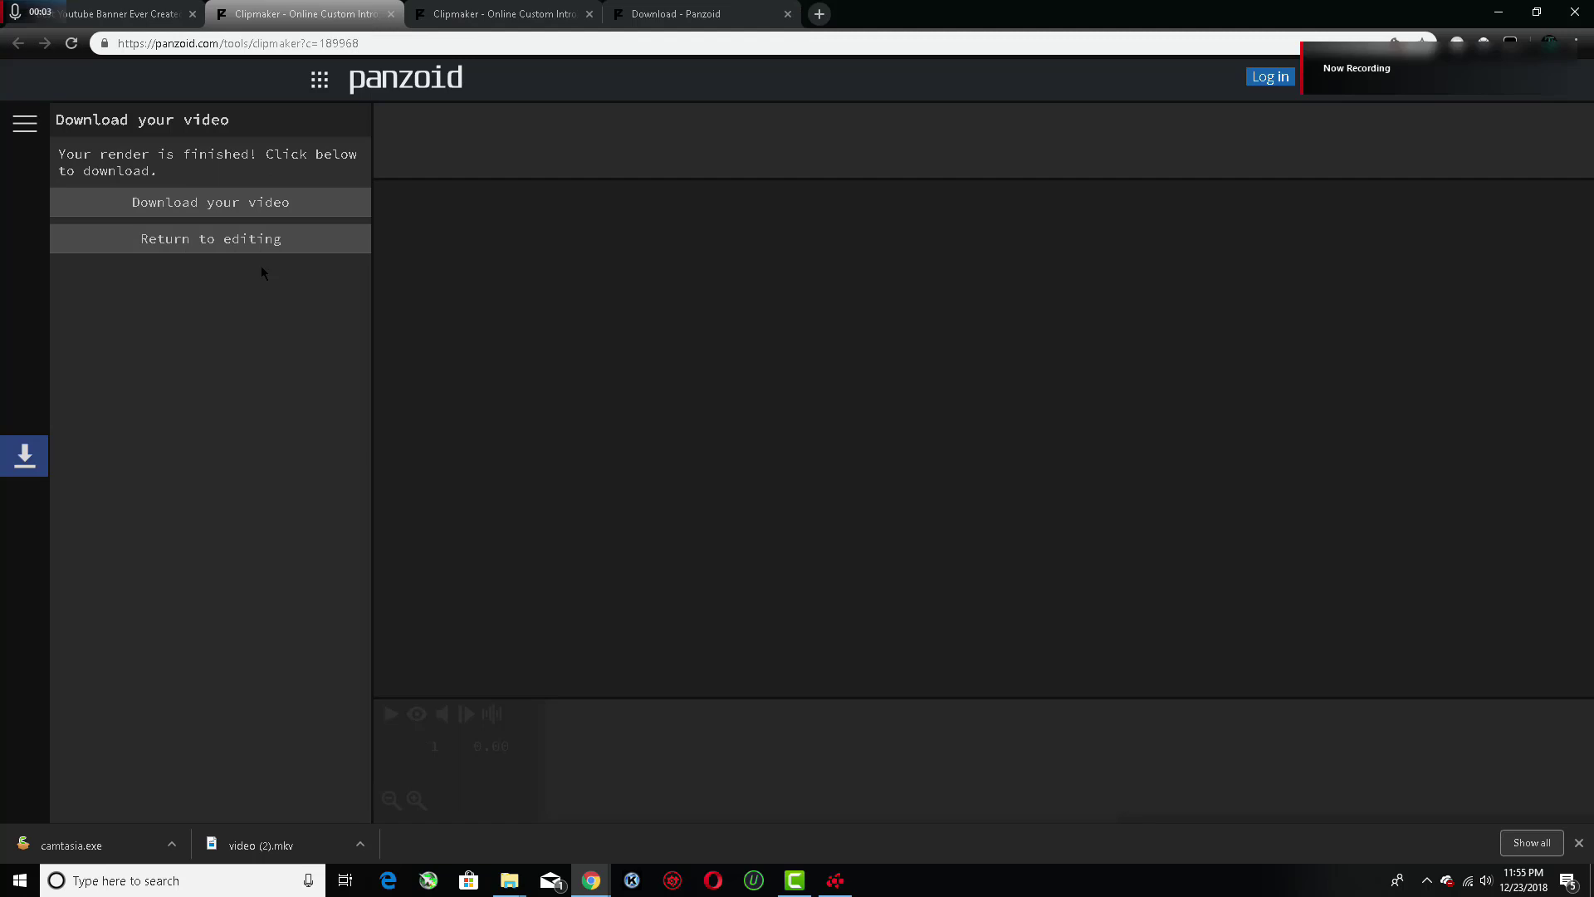
Download the rendered intro and show video (1).mkv in its folder
left_click(246, 205)
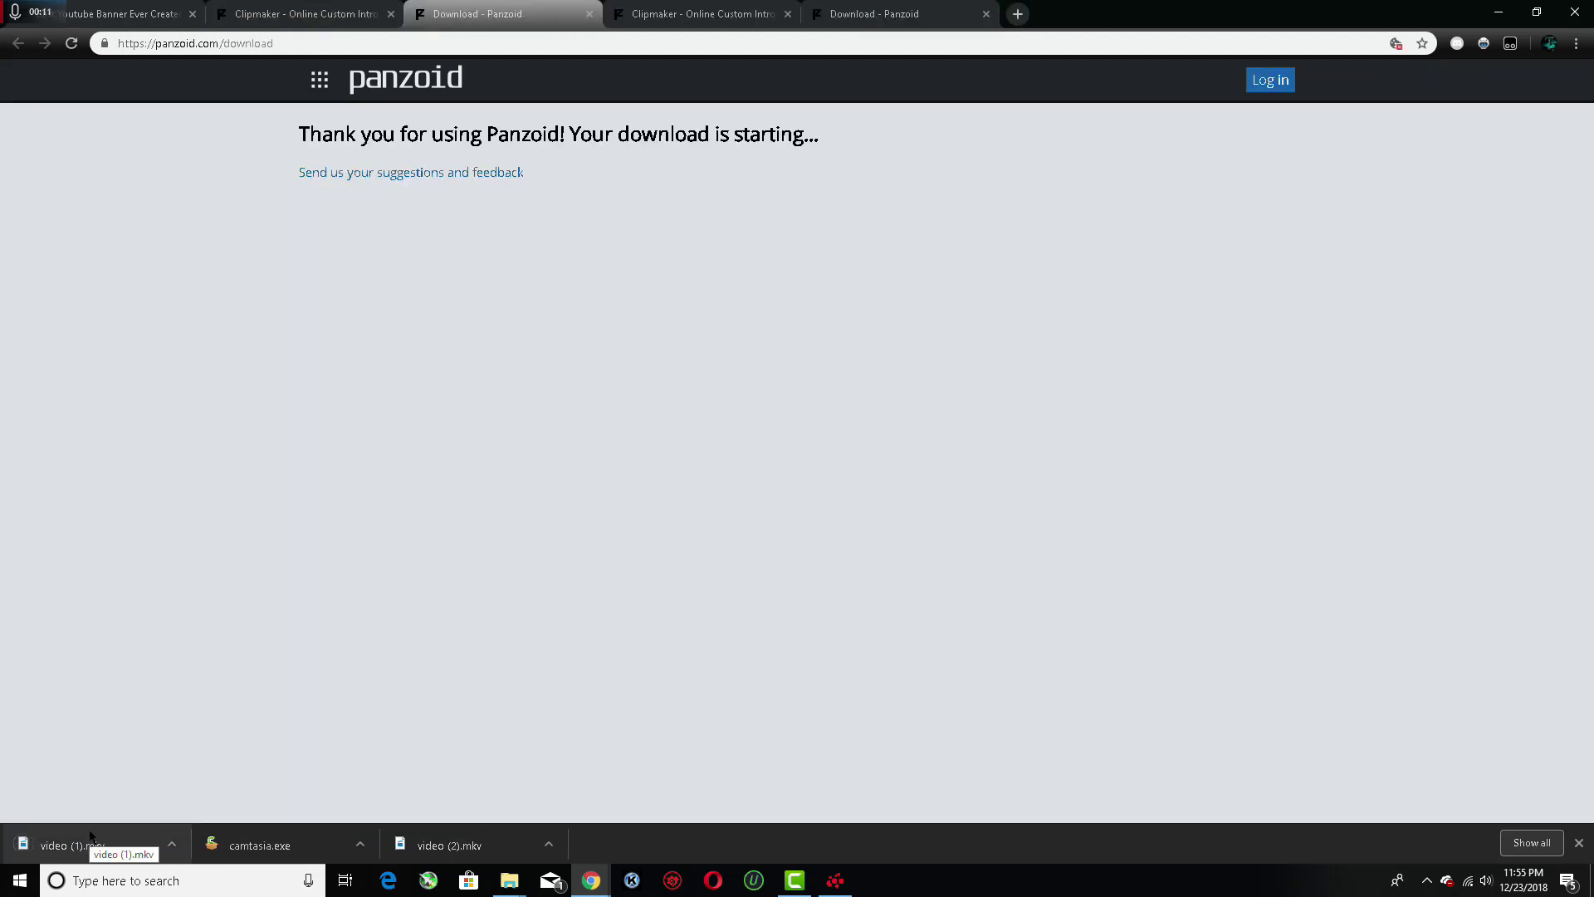
left_click(171, 844)
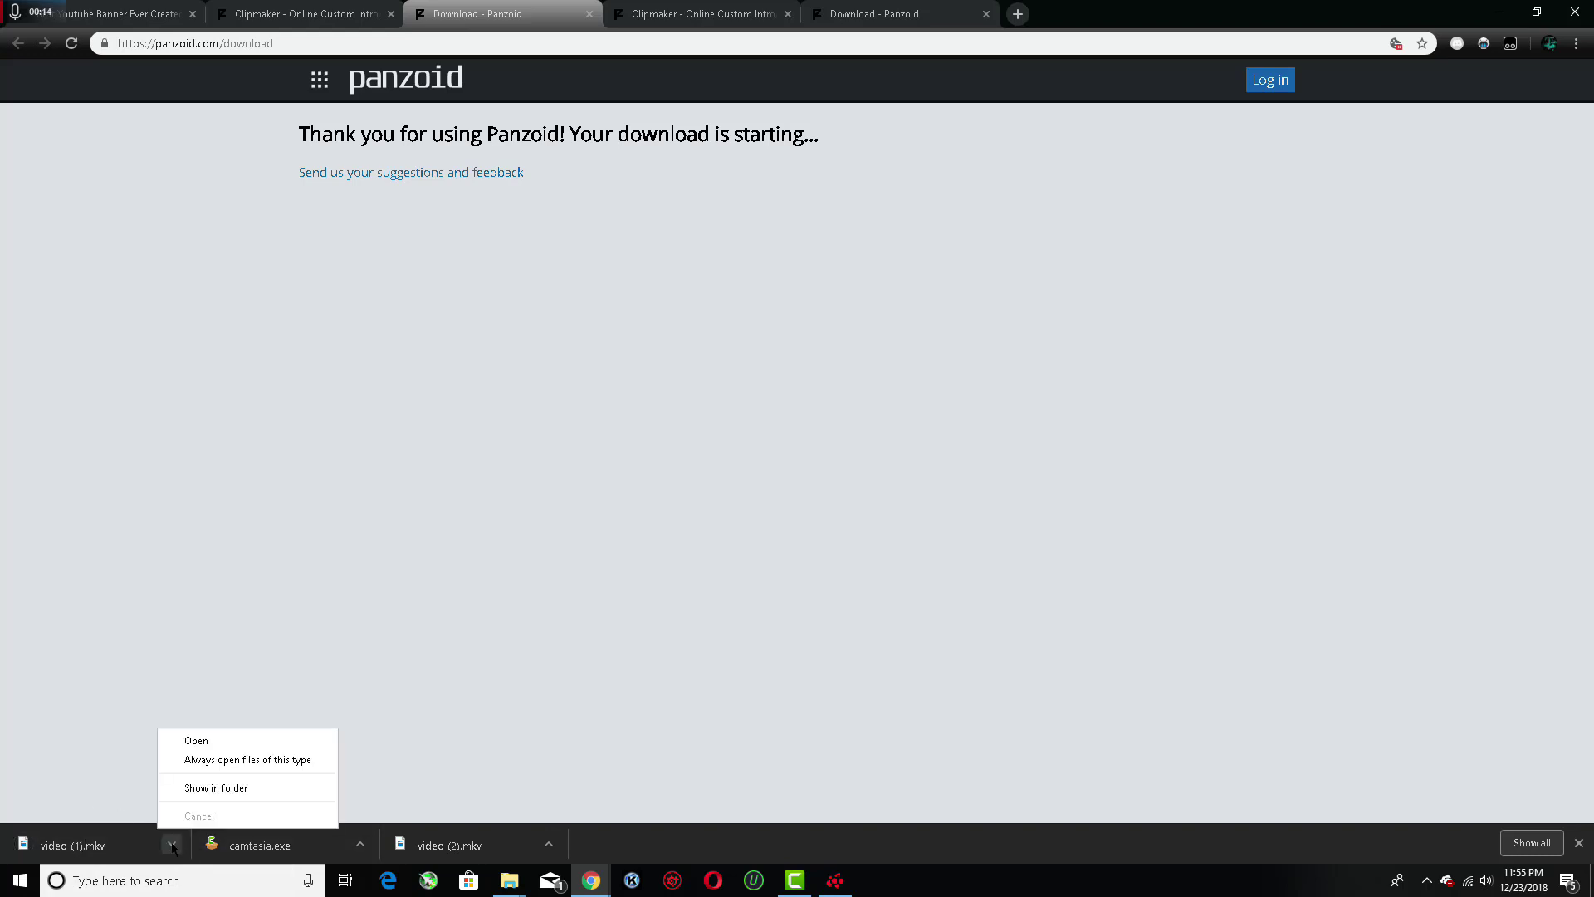
left_click(229, 786)
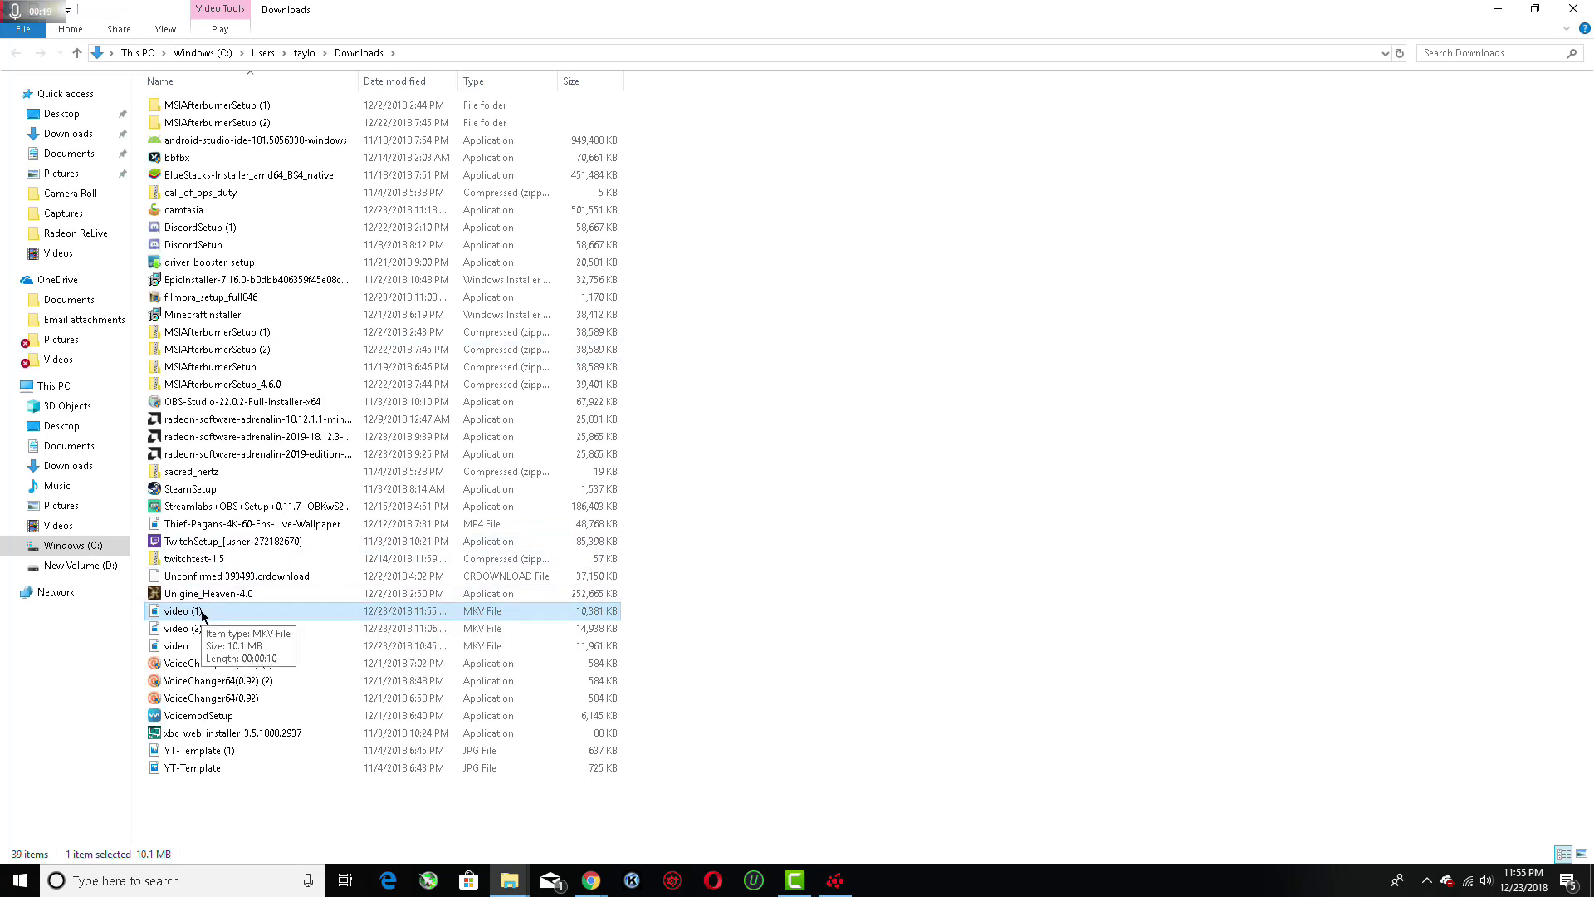
Move video (1) from Downloads to the Videos folder, and look into the Videos and Pictures folders
left_click_drag(202, 612, 74, 525)
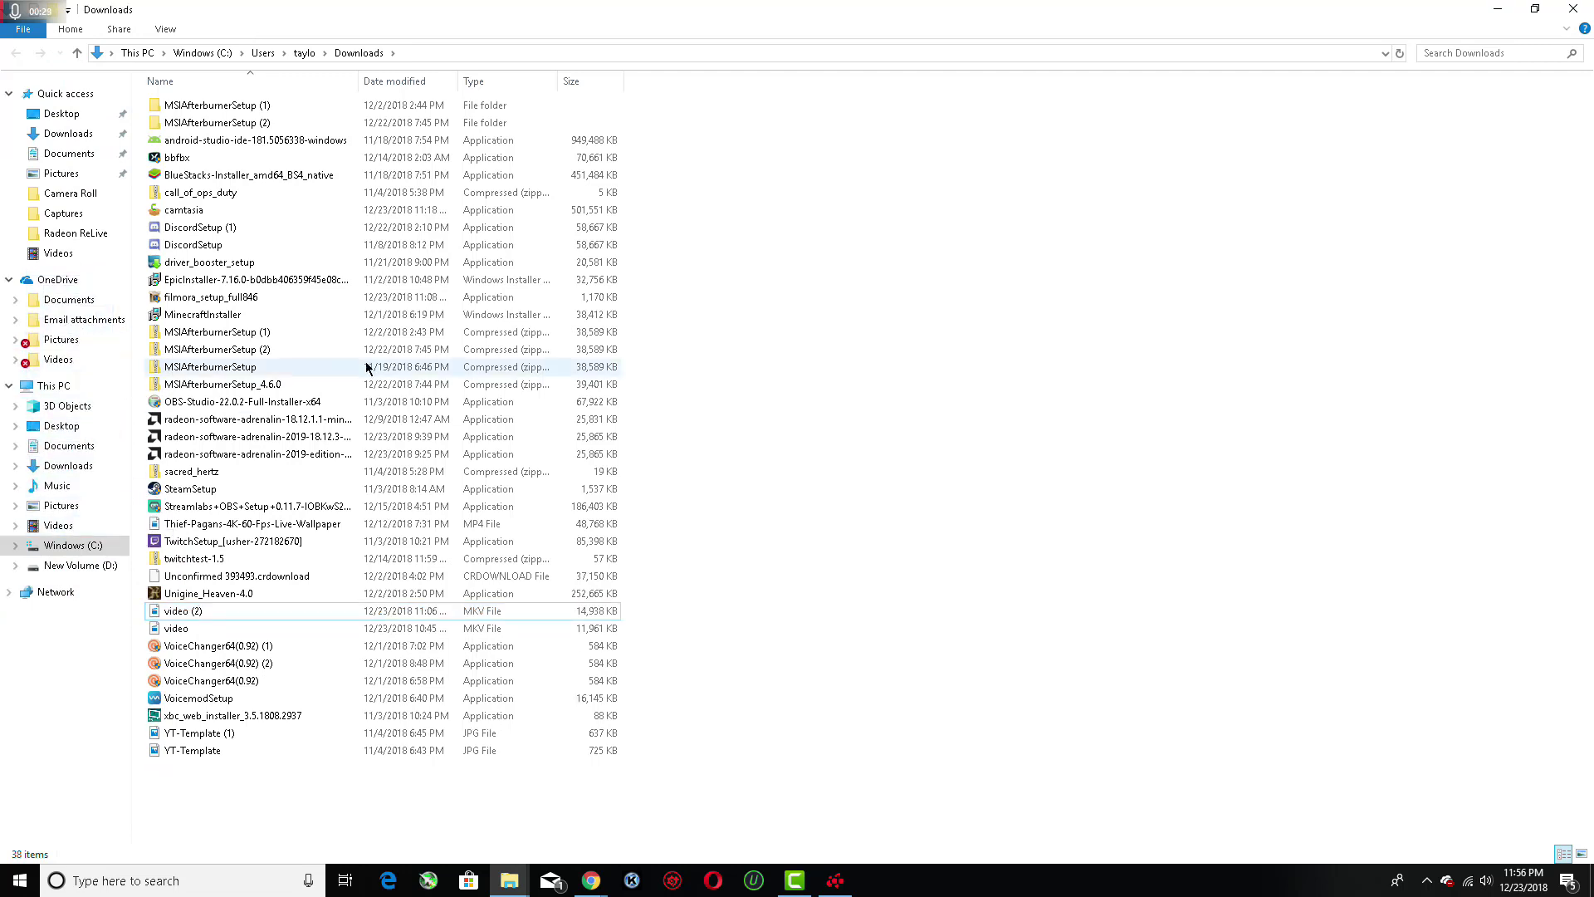
left_click(81, 526)
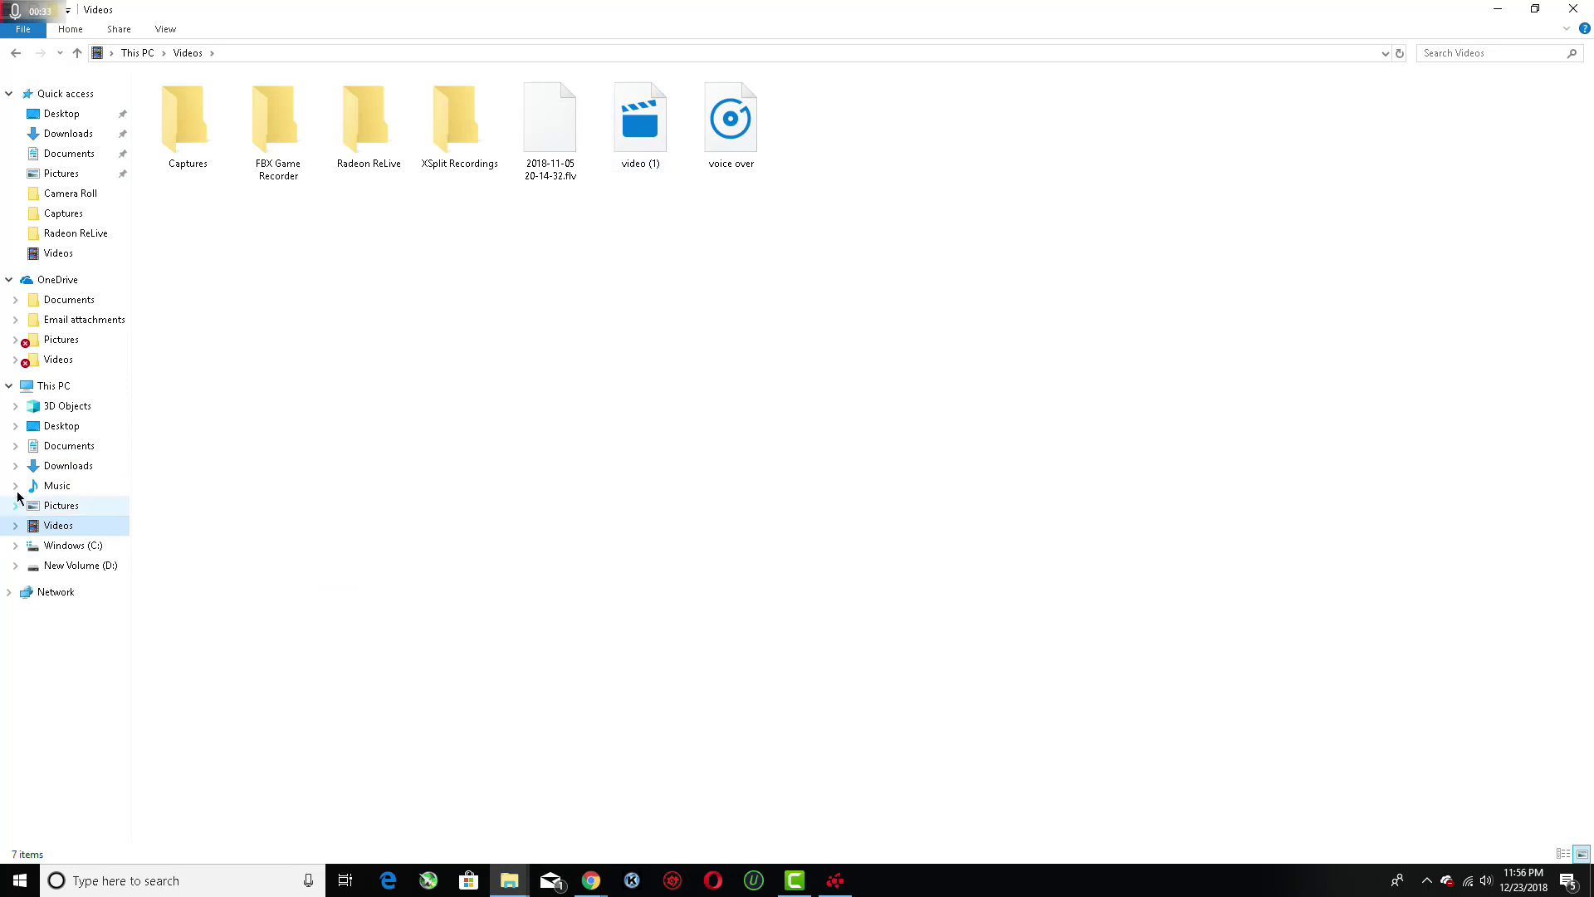
left_click(49, 506)
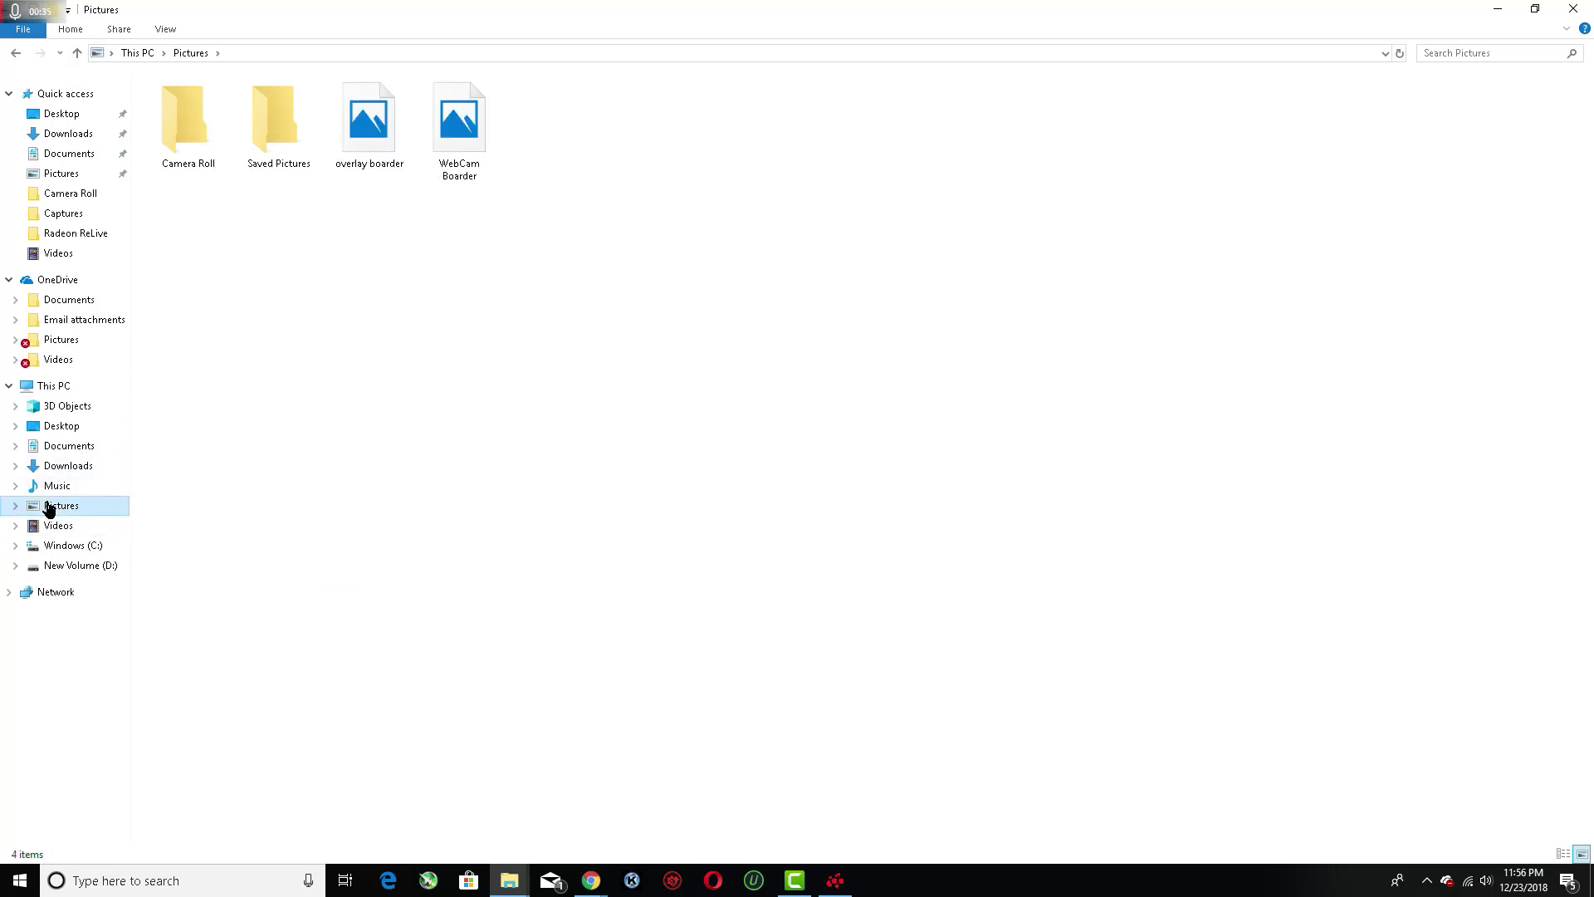